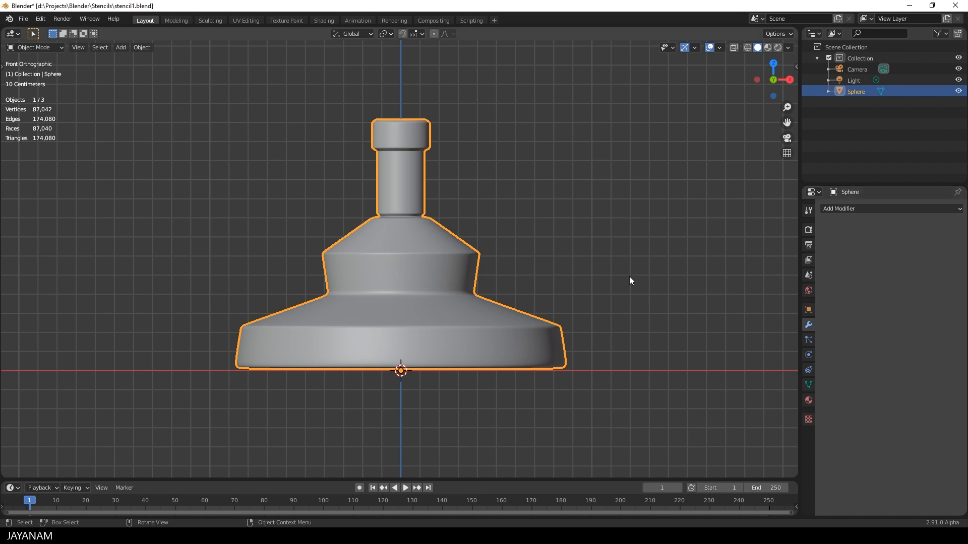
Step: Switch the object to Sculpt Mode and voxel-remesh it with a voxel size of 0.003 m and Smooth Normals enabled
key(ctrl+Tab)
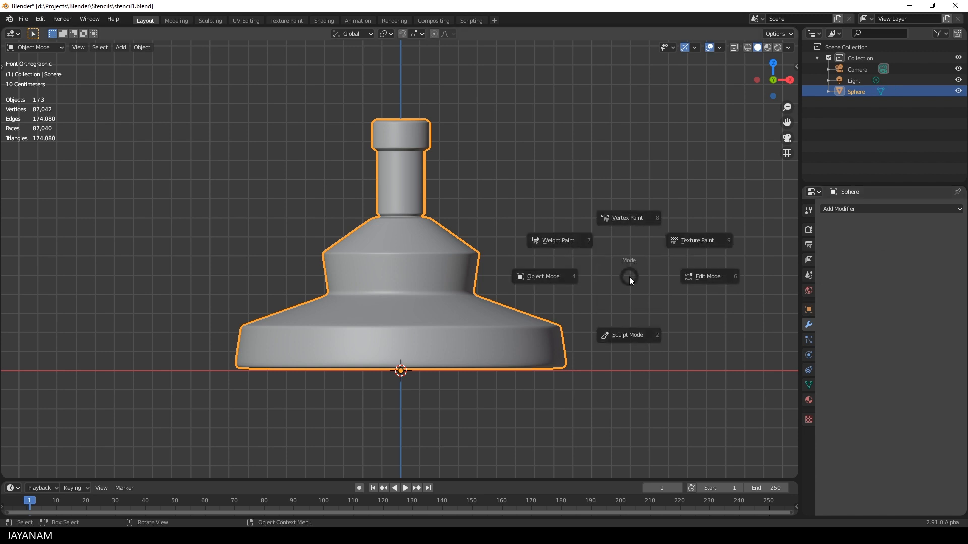
click(639, 334)
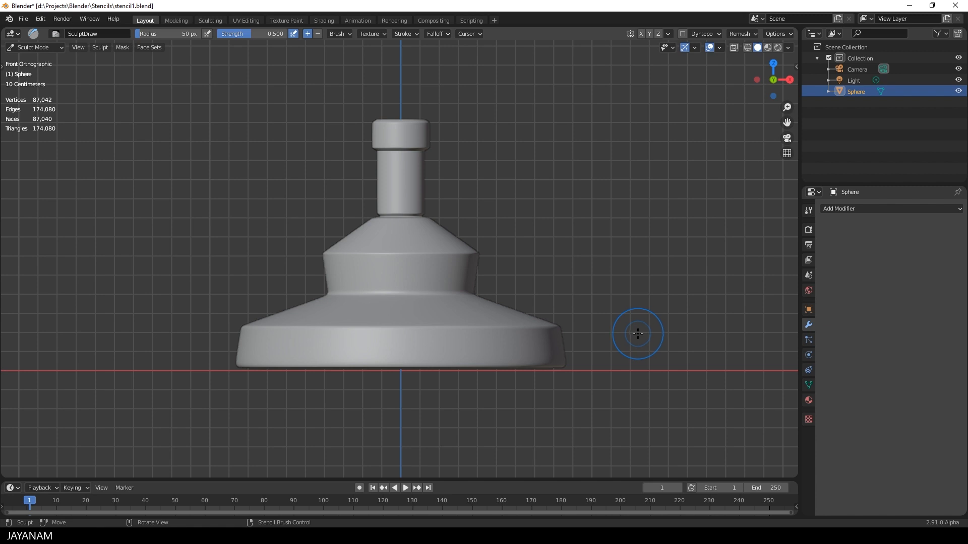
click(755, 34)
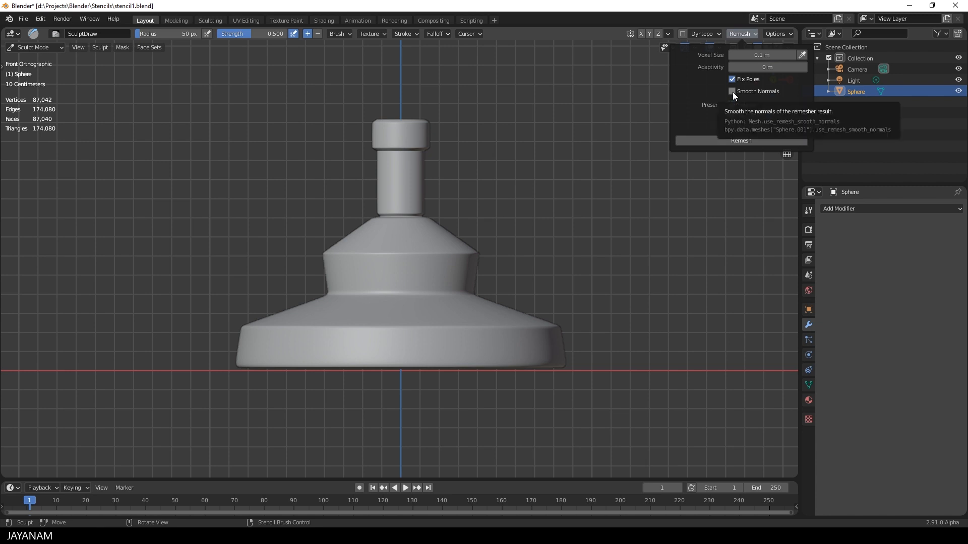
click(732, 91)
click(756, 55)
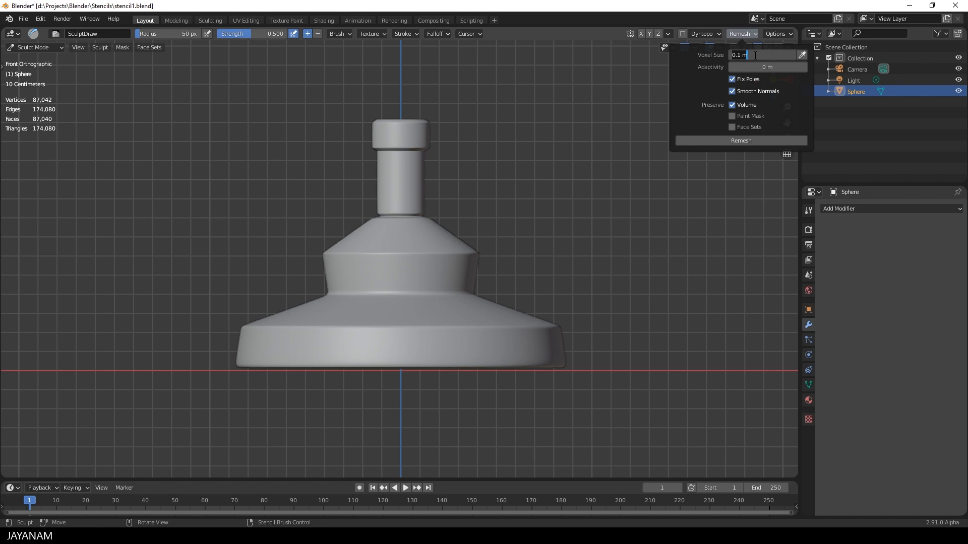
text(0.003)
key(Return)
click(721, 141)
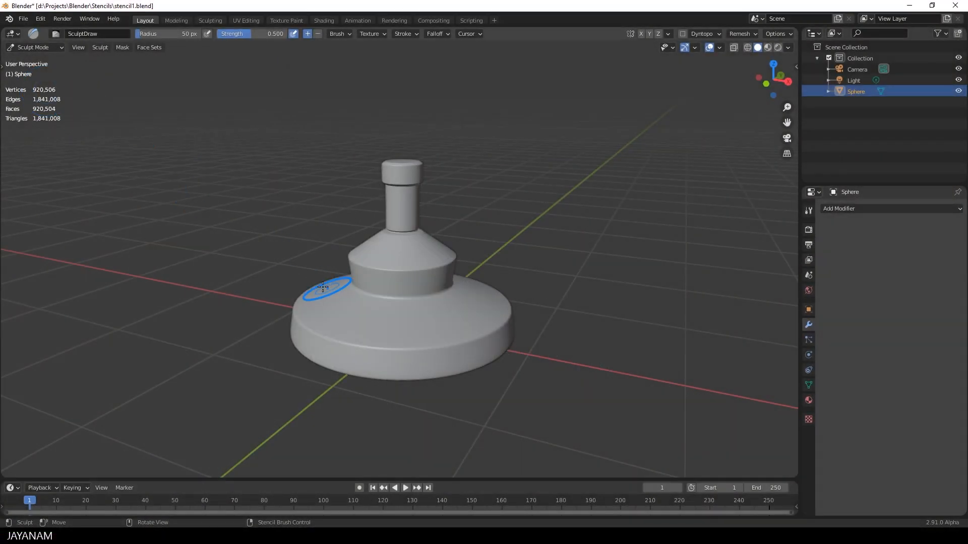
Step: Return to Object Mode and export the selected mesh as FBX over stencil1.fbx, limited to selected objects and Mesh type only
key(ctrl+Tab)
click(241, 271)
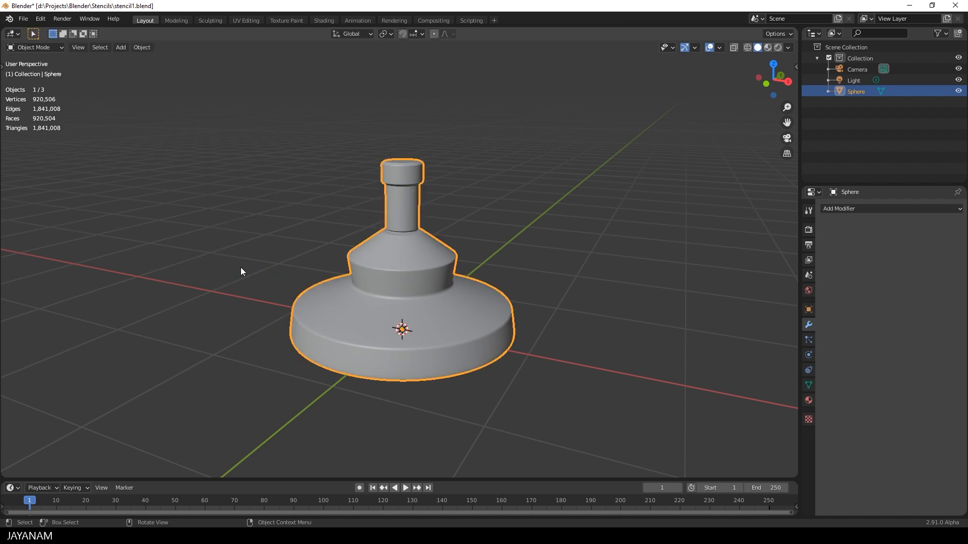
click(25, 19)
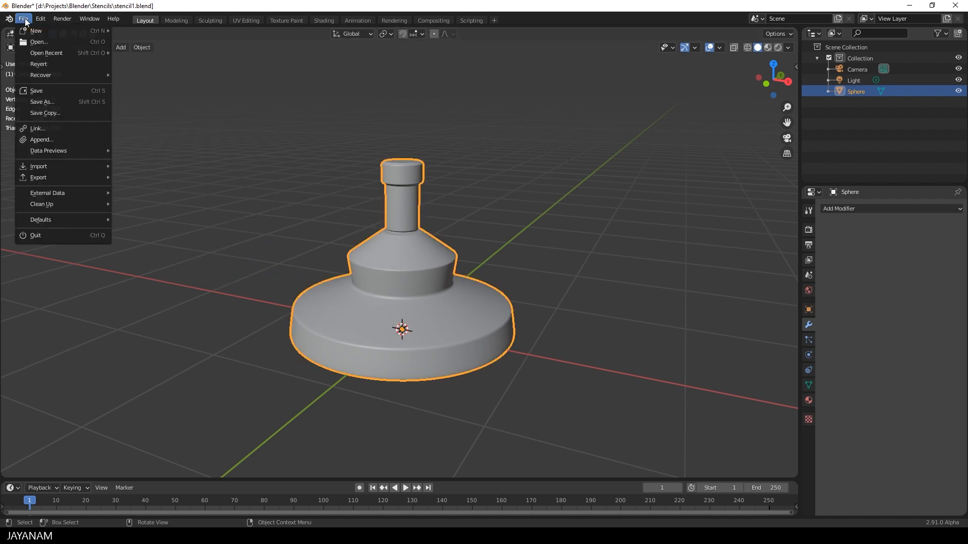
mouse_move(71, 177)
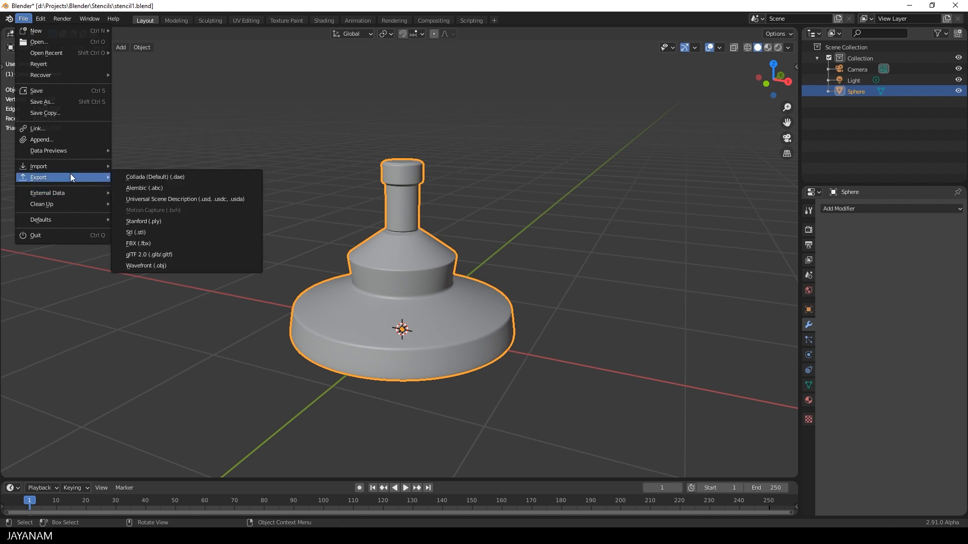
click(174, 244)
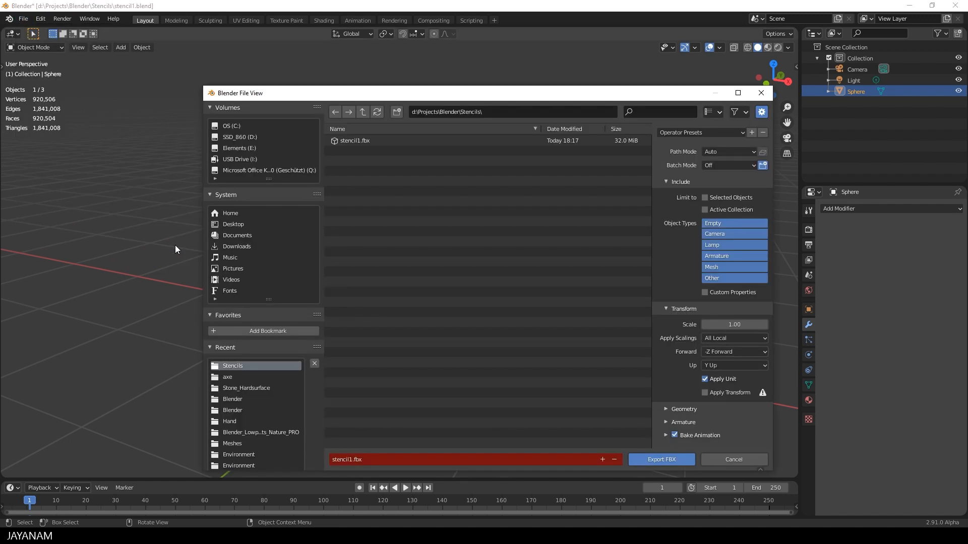
click(350, 141)
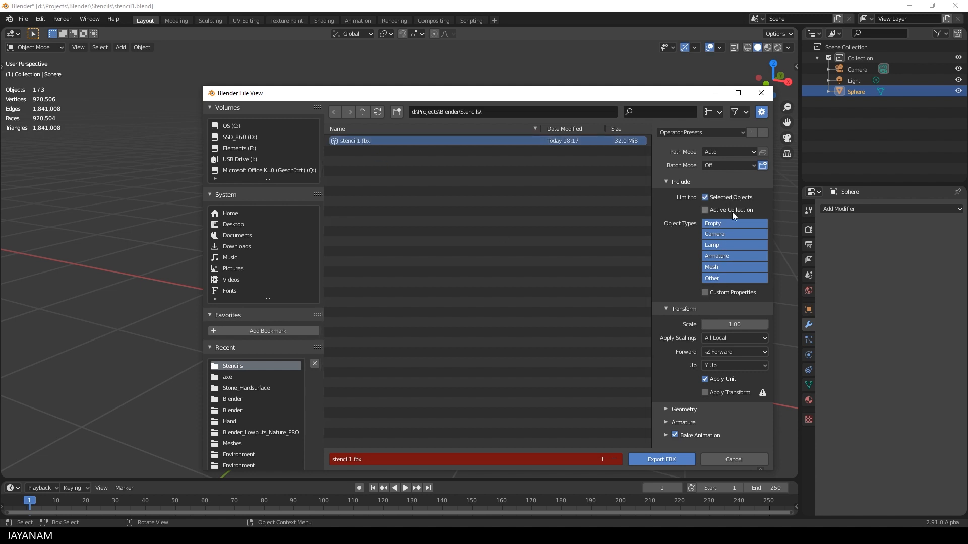
click(721, 266)
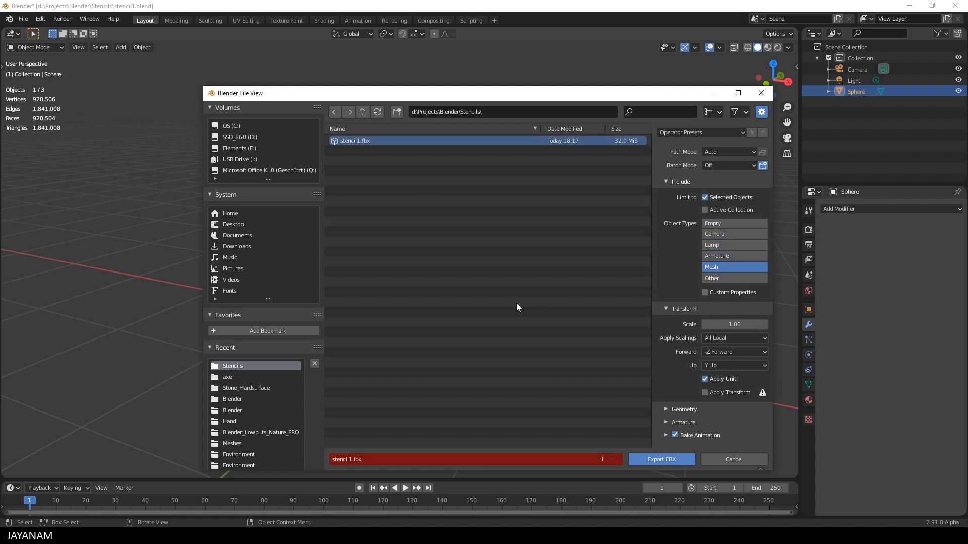
click(655, 459)
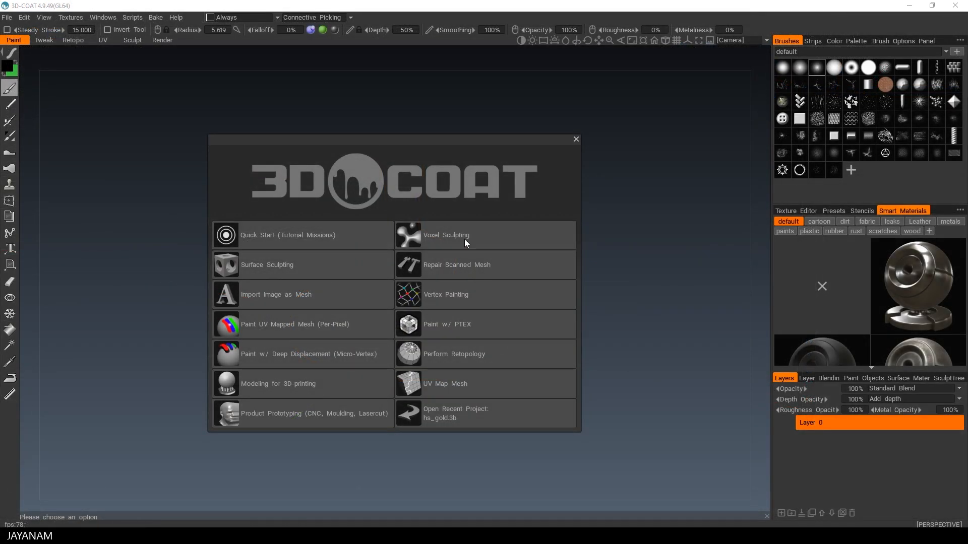
Step: Switch to 3D-Coat and start a new empty Voxel Sculpting scene
click(466, 239)
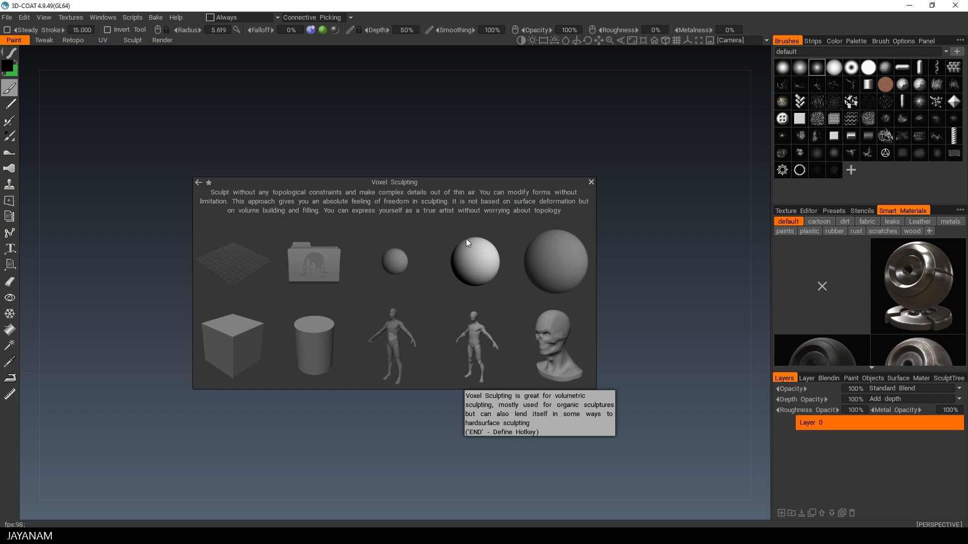
click(239, 264)
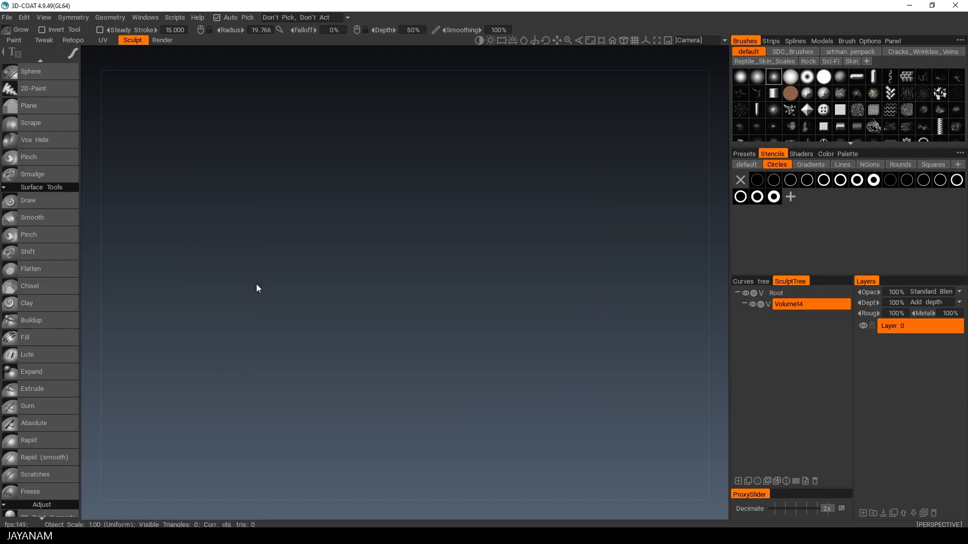
Step: Import stencil1.fbx as an object, apply it to the voxel scene and keep its original scale for export
click(7, 18)
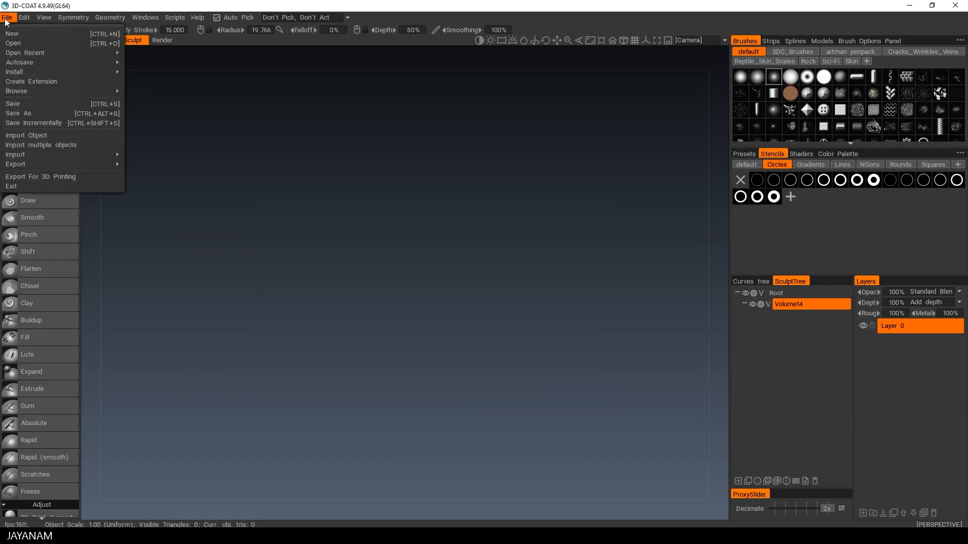
click(32, 134)
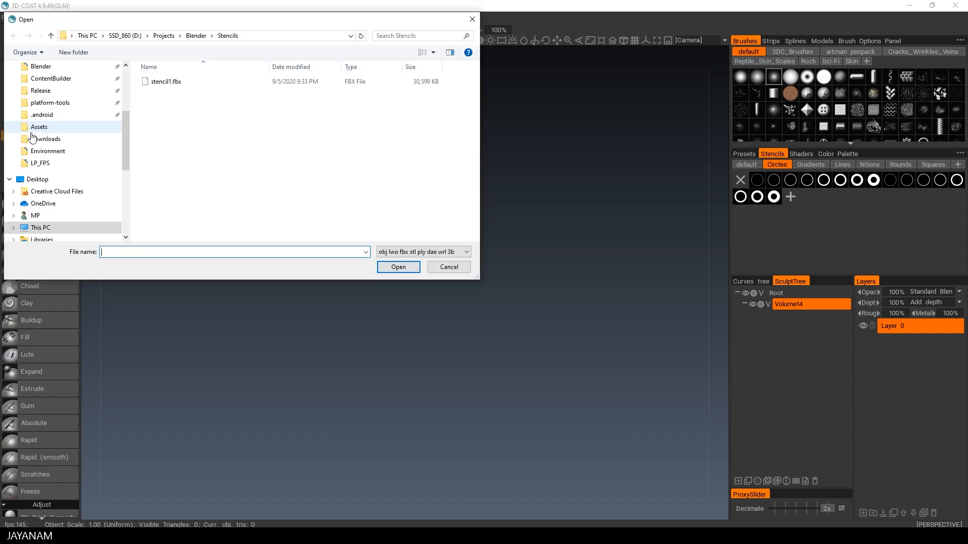
click(154, 82)
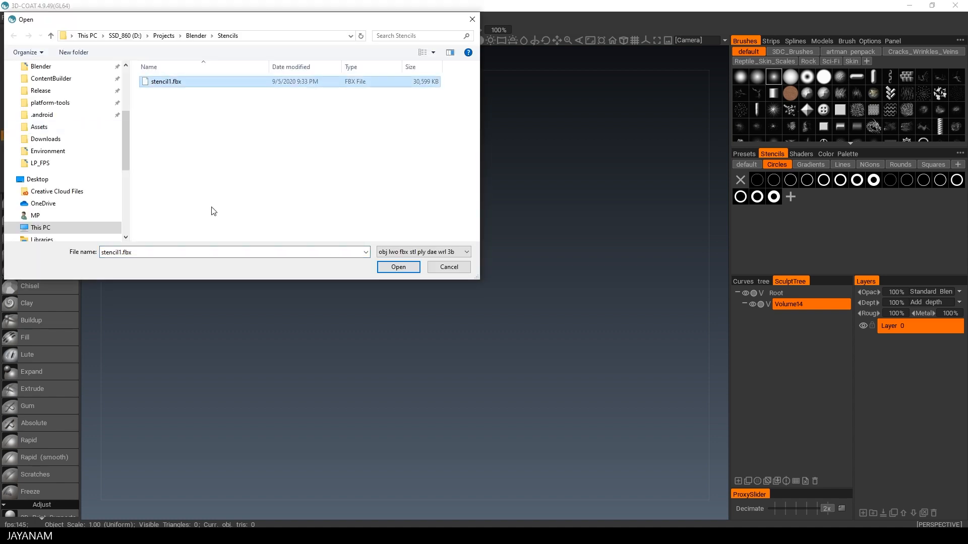
click(398, 267)
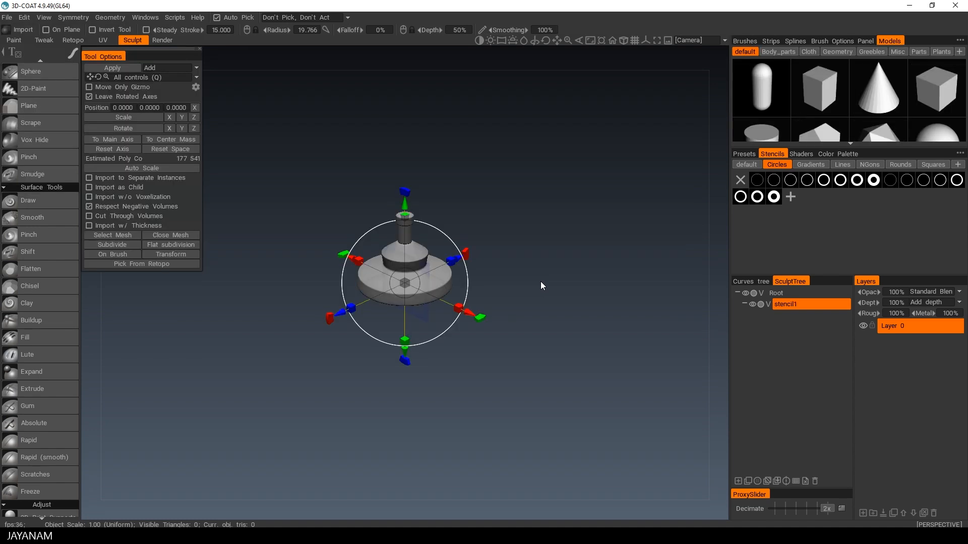
click(119, 69)
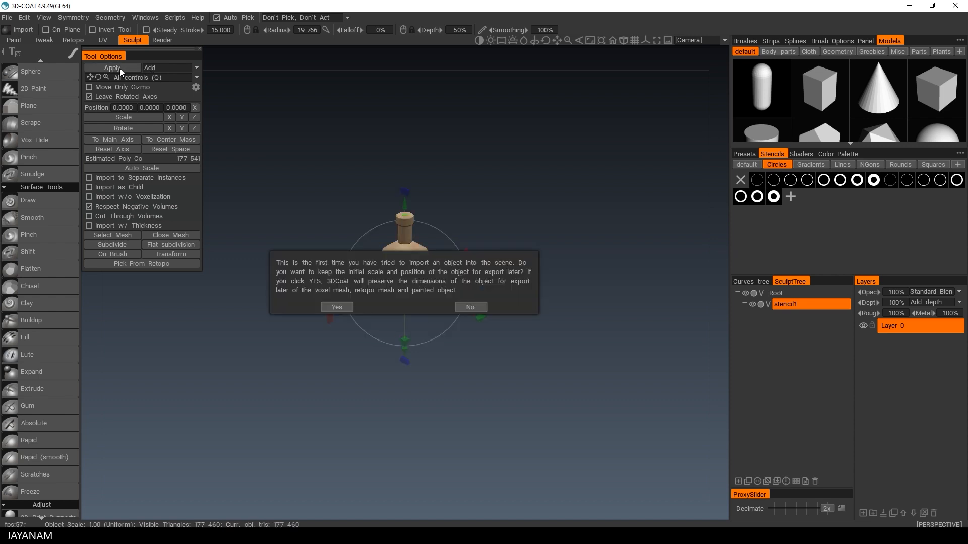
click(335, 307)
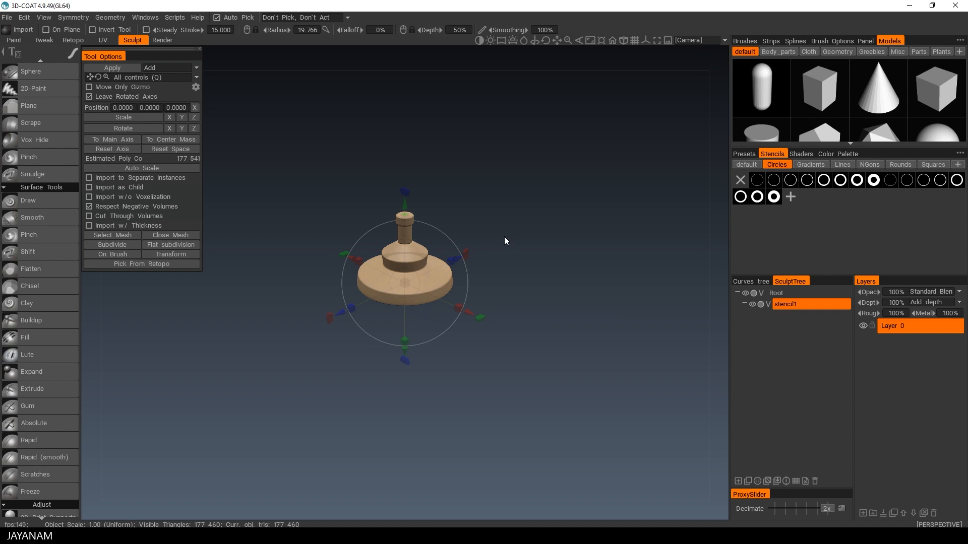
Step: Select the Build voxel tool and double the volume's resolution with Res+
scroll(57, 89, up, 5)
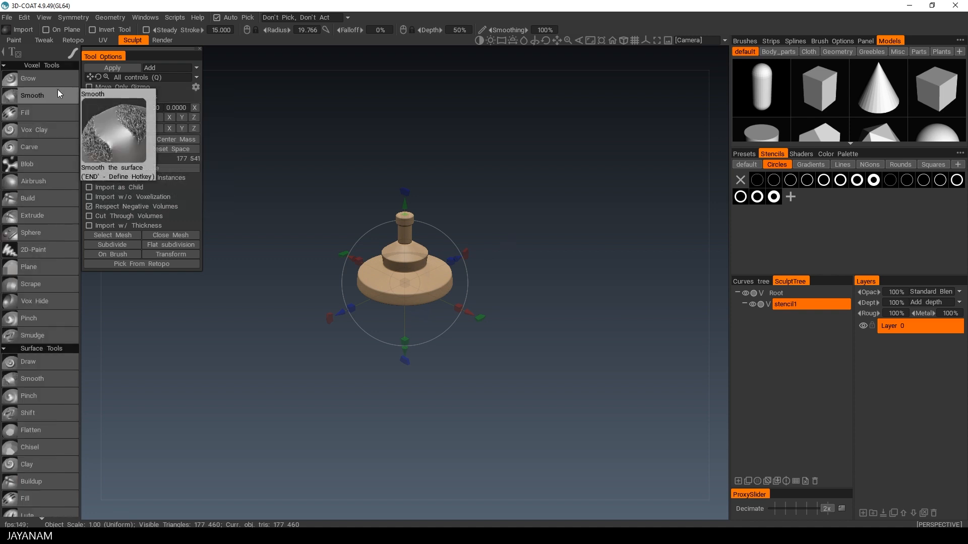
click(31, 198)
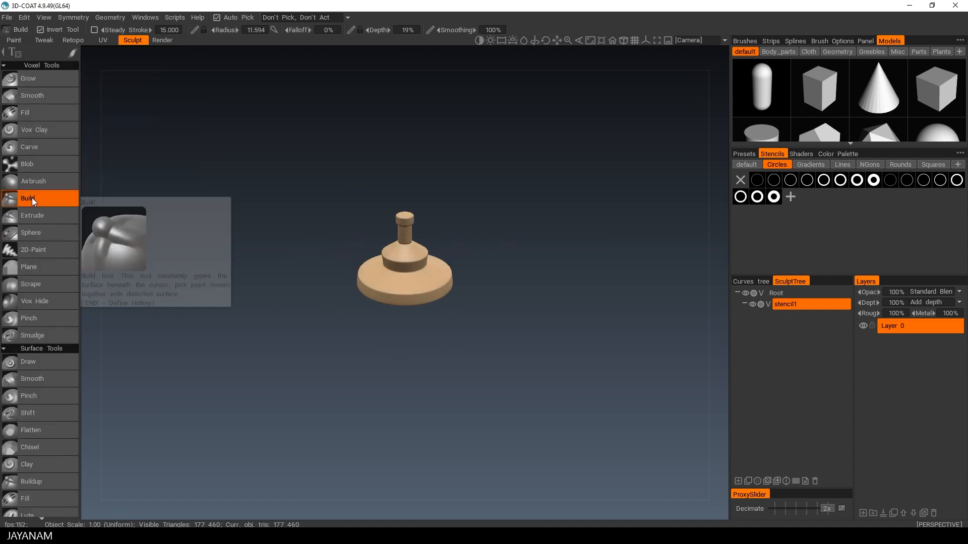
alt+right_drag(485, 247, 546, 232)
alt+middle_drag(546, 231, 549, 271)
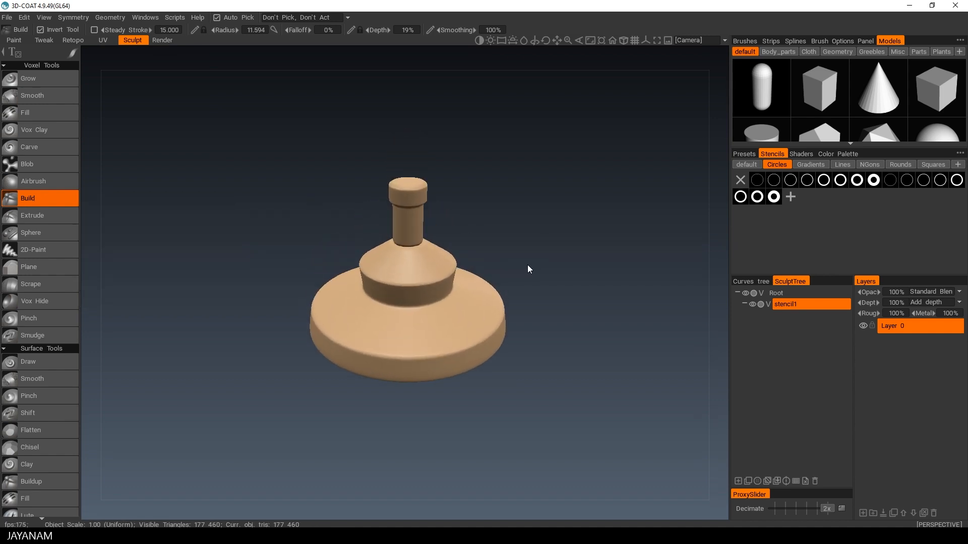
key(space)
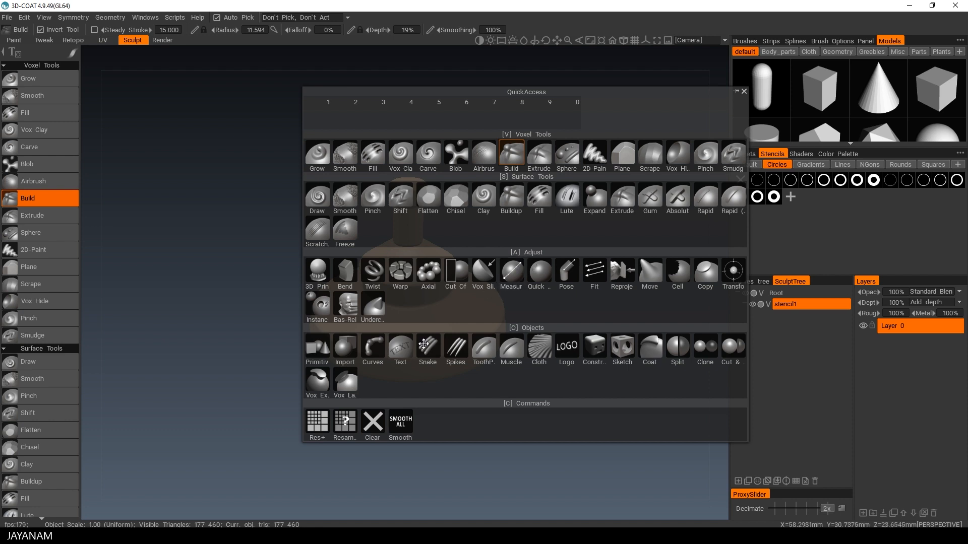
click(318, 423)
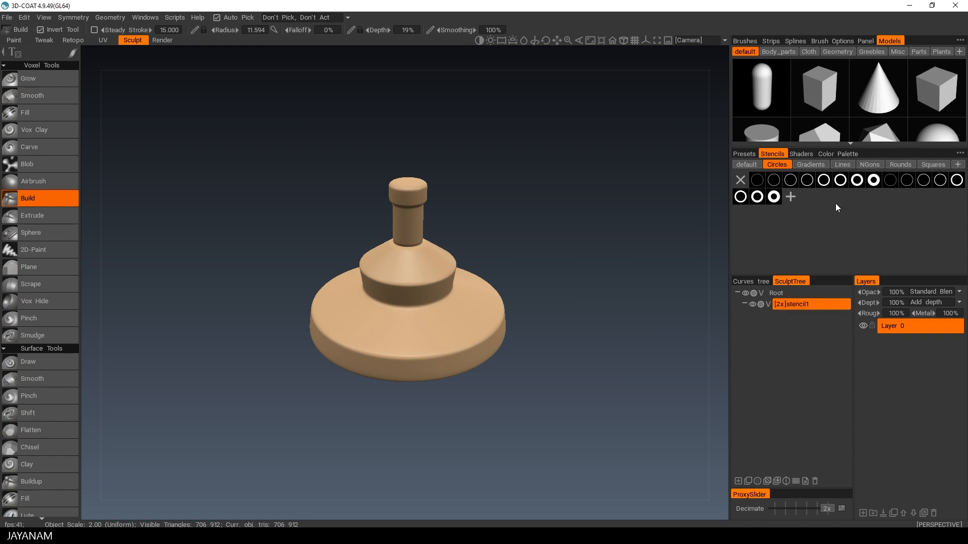
Step: Apply a bronze metal shader to the imported volume
click(799, 153)
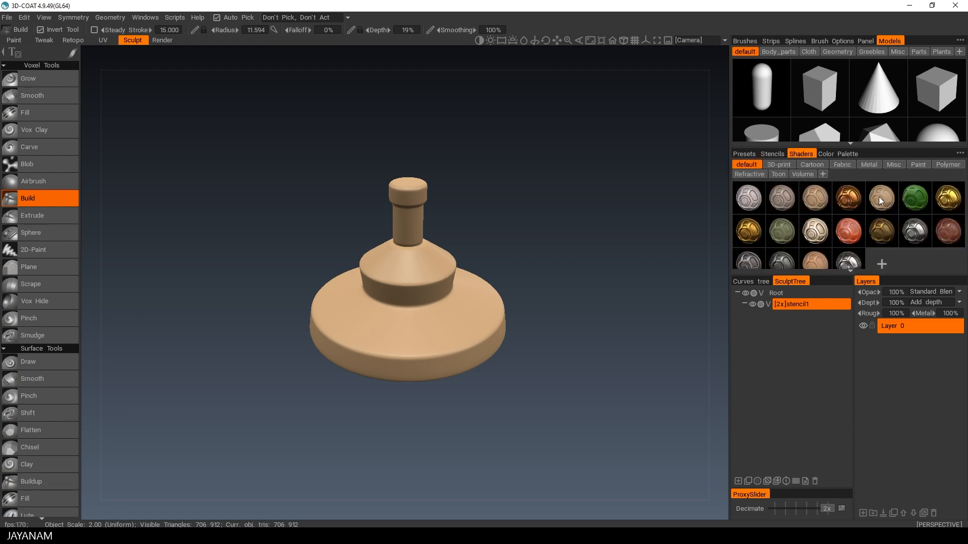
mouse_move(879, 199)
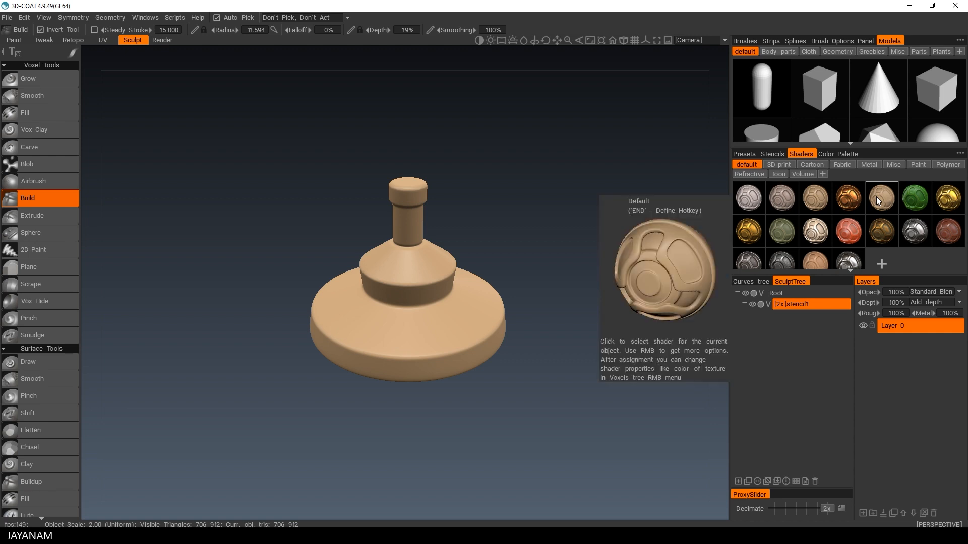
click(883, 233)
click(403, 319)
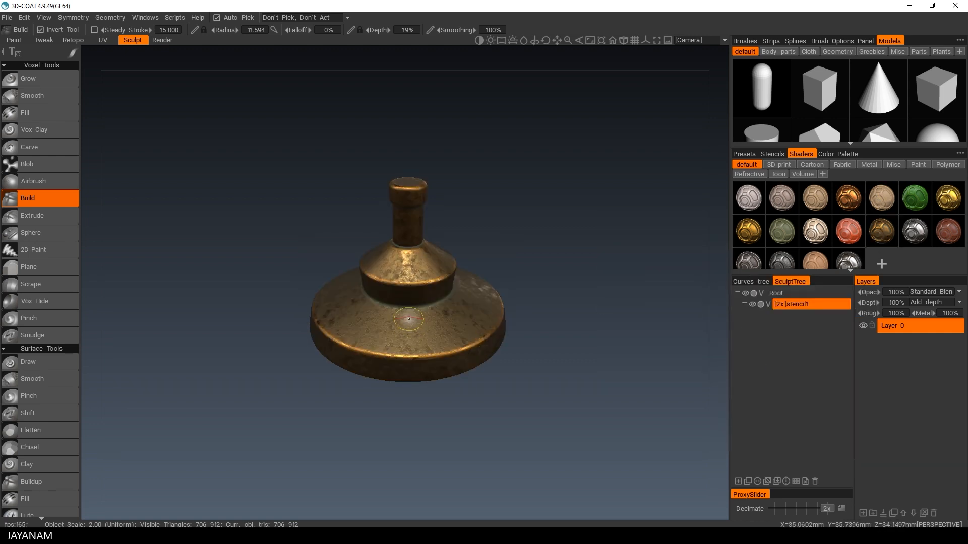
Step: Browse the stencil categories to the Lines set and switch the viewport to orthographic projection
alt+right_drag(544, 314, 573, 298)
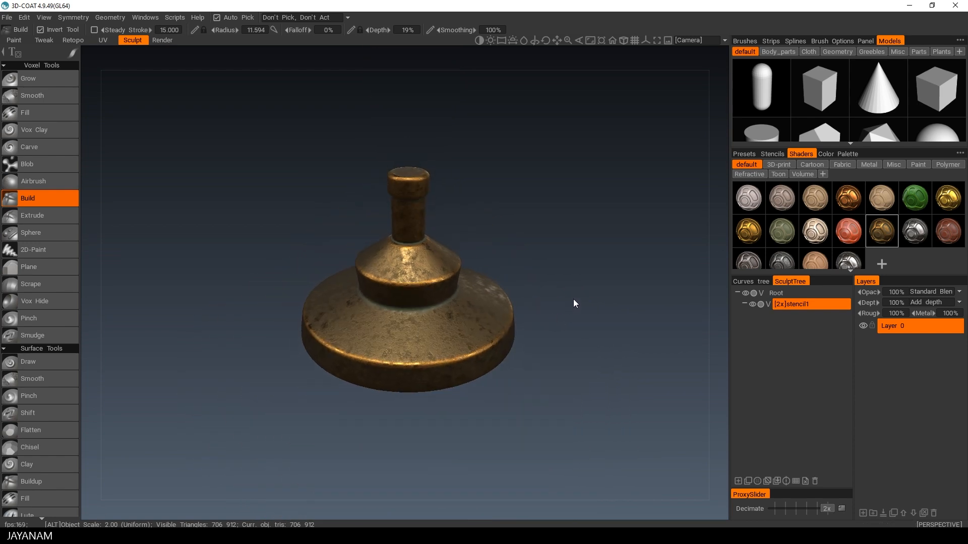
alt+drag(574, 300, 573, 257)
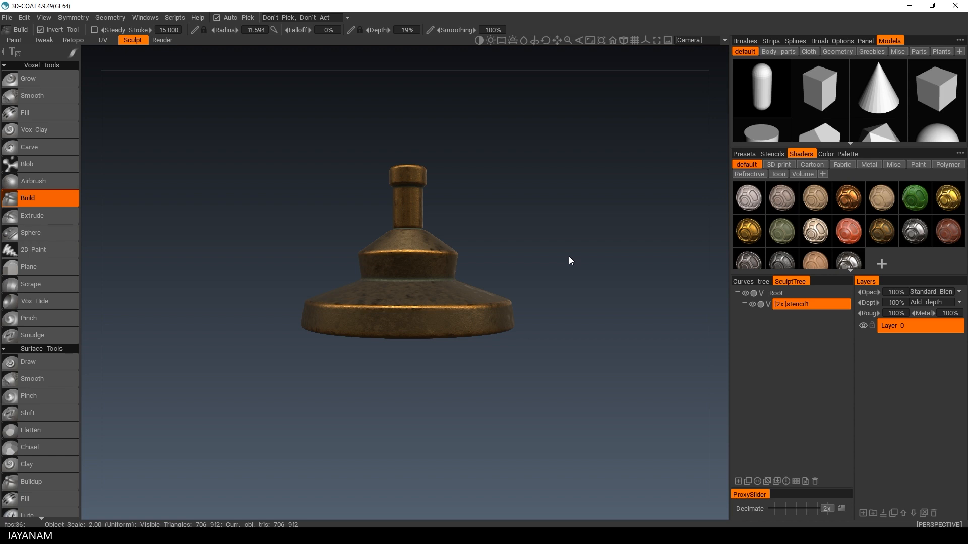
click(742, 41)
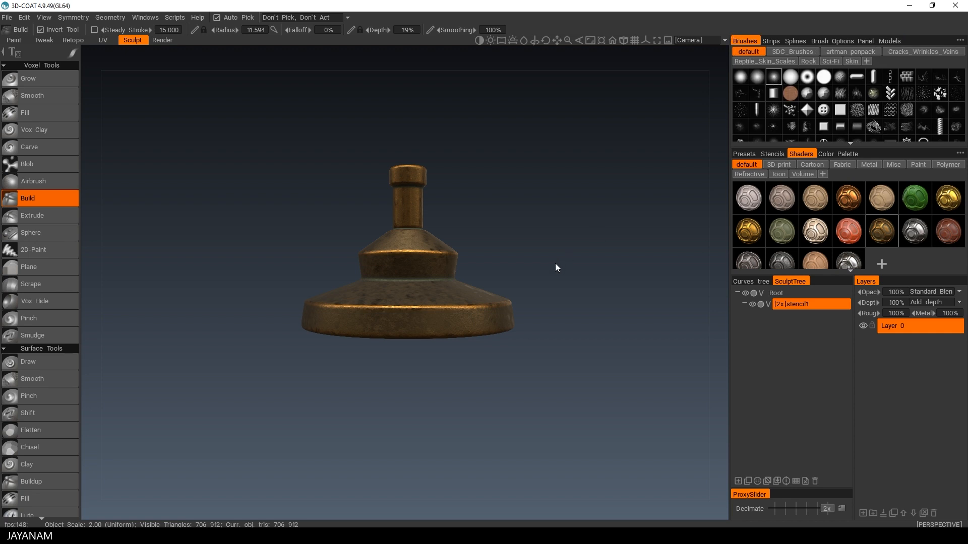
click(772, 153)
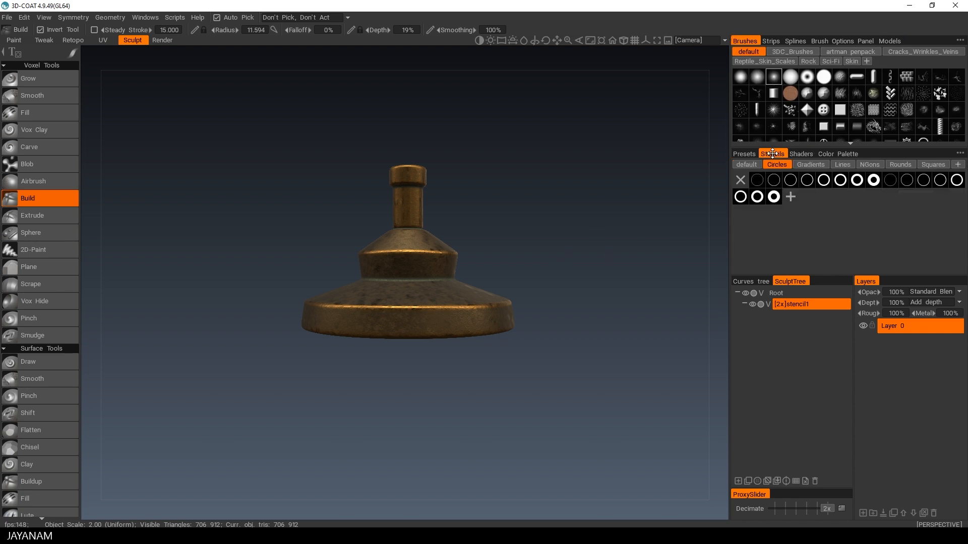
click(751, 165)
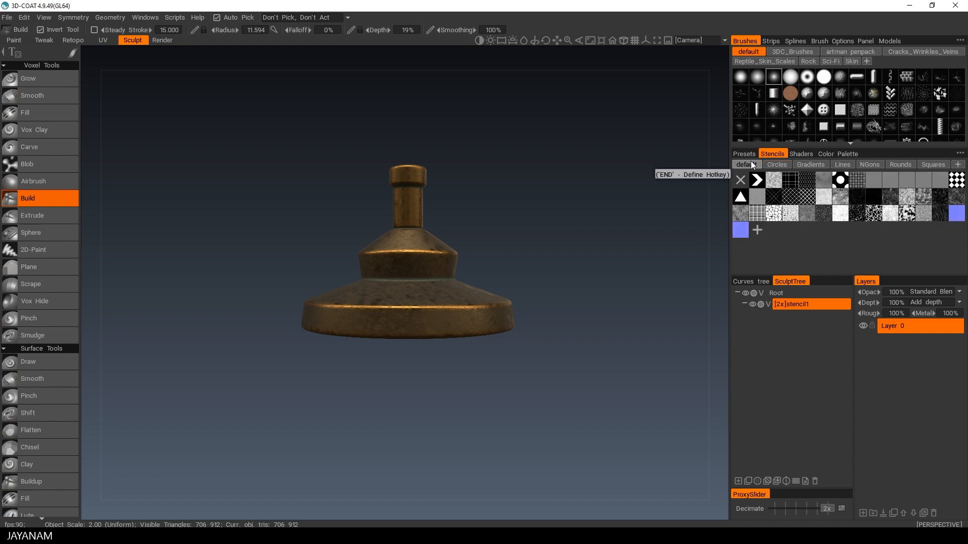
click(776, 164)
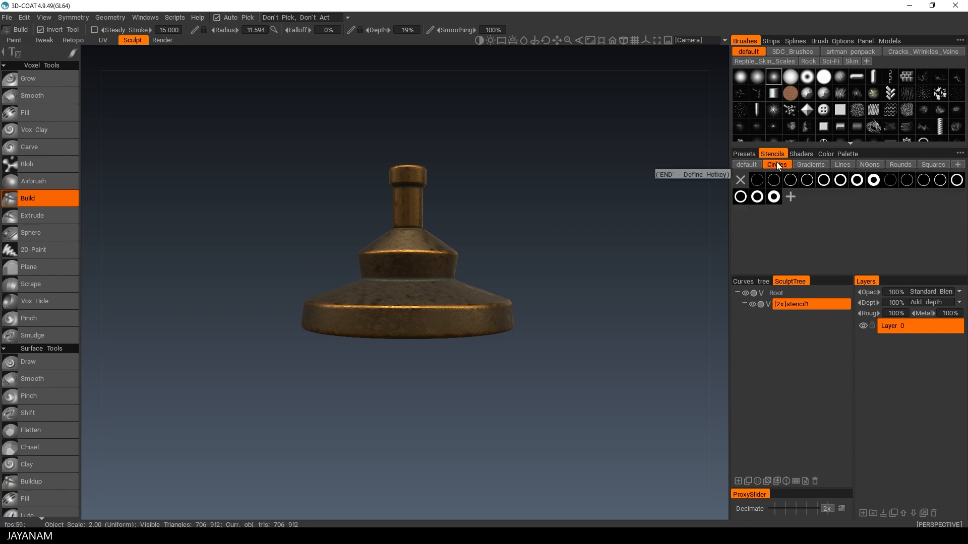
click(811, 164)
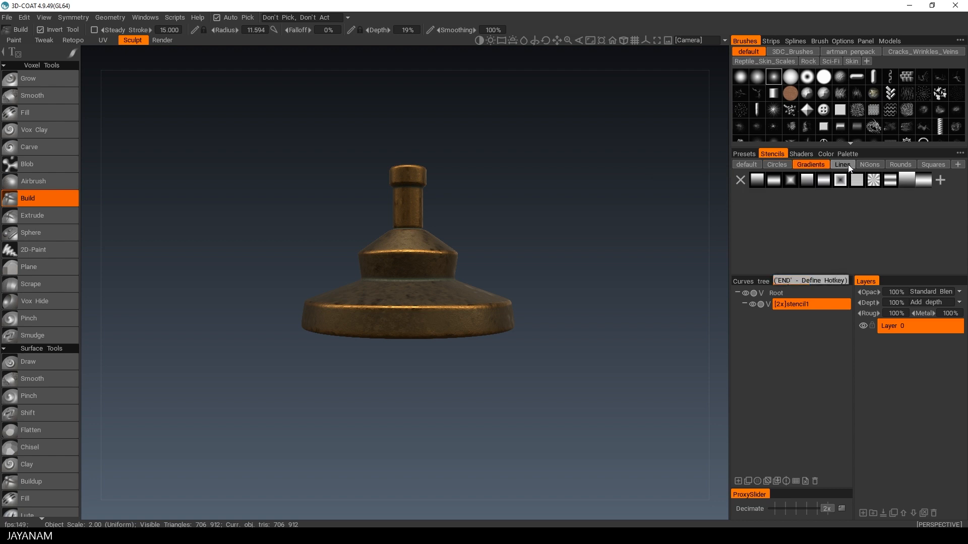
click(847, 164)
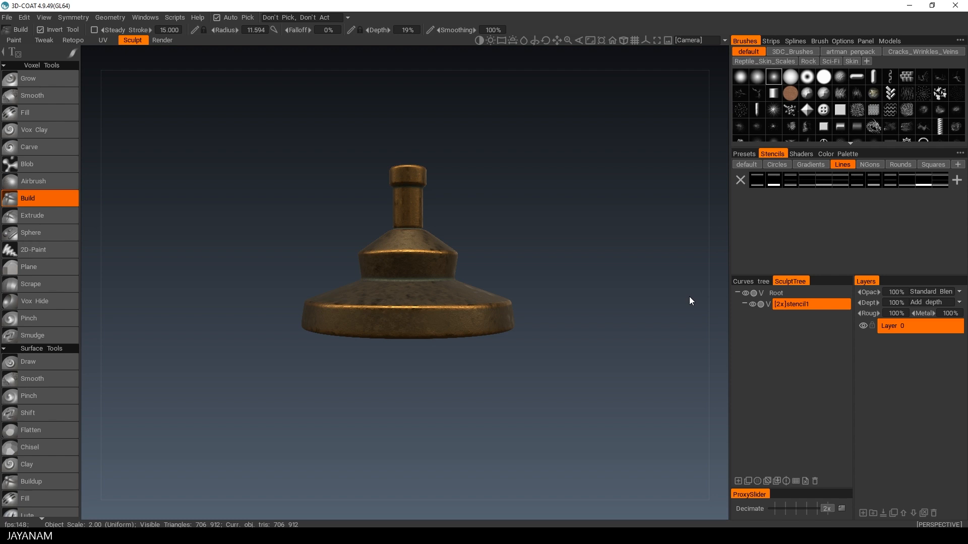
click(623, 39)
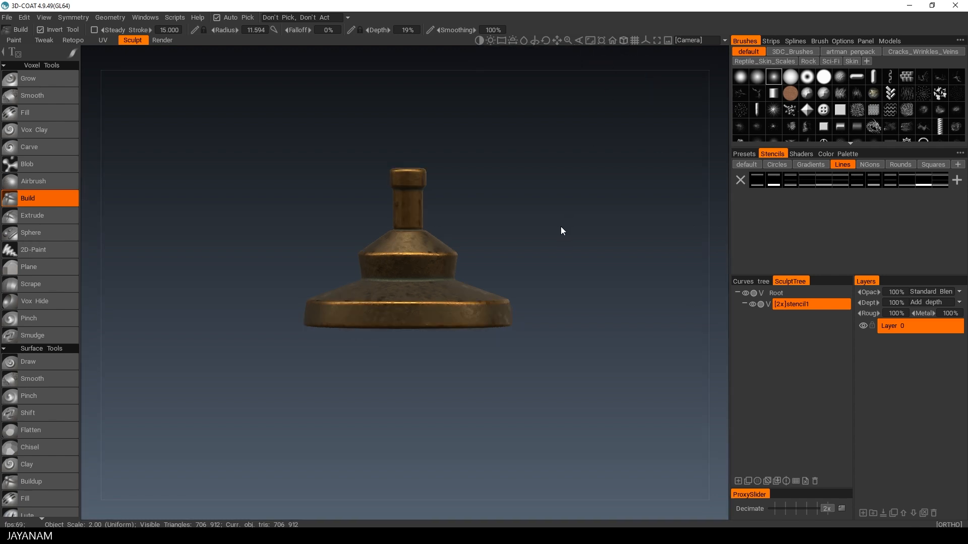
Step: Zoom in on the model and pick the first stencil from the Lines set
alt+middle_drag(552, 222, 540, 252)
alt+drag(540, 252, 544, 249)
mouse_move(544, 250)
alt+middle_down()
mouse_move(552, 232)
mouse_move(545, 248)
alt+middle_up()
alt+right_drag(549, 255, 583, 258)
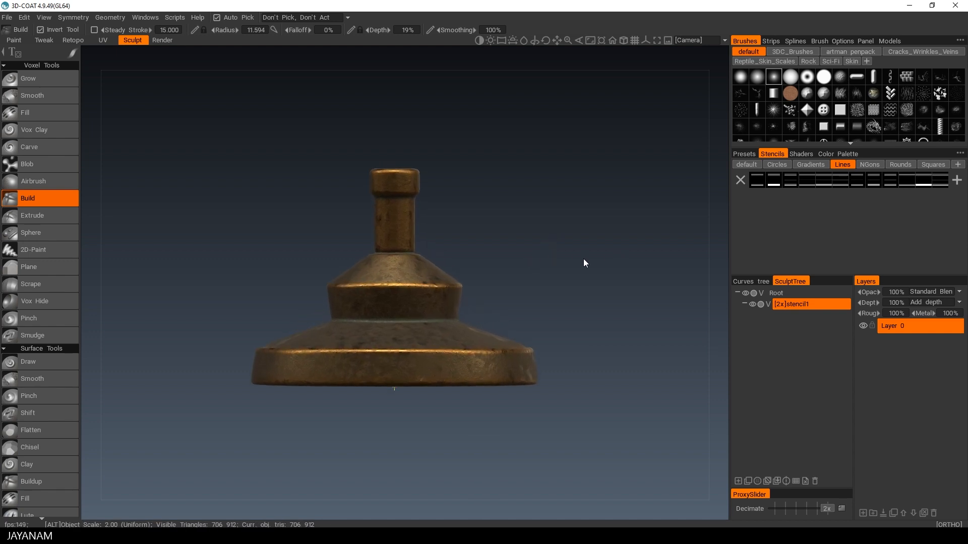
mouse_move(565, 254)
alt+middle_down()
mouse_move(570, 231)
mouse_move(576, 240)
alt+middle_up()
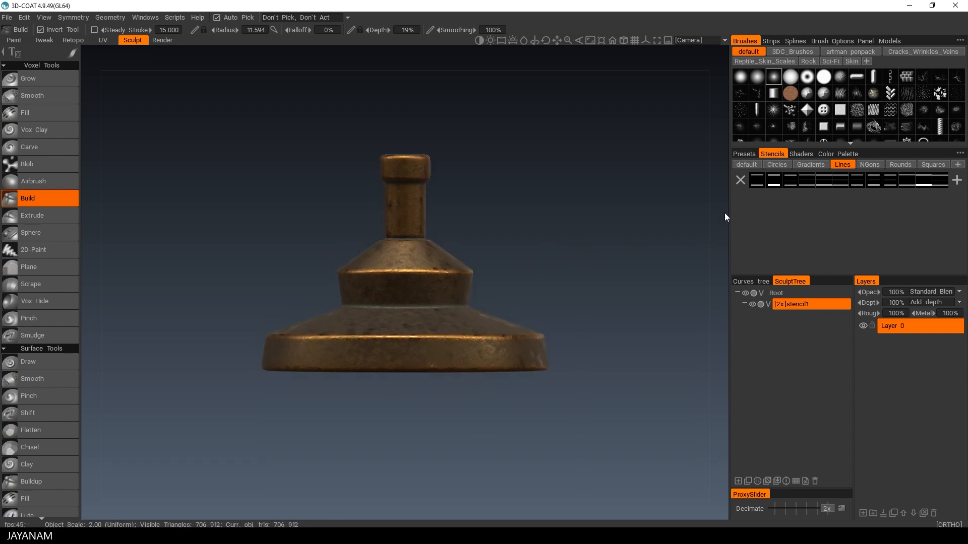
click(757, 179)
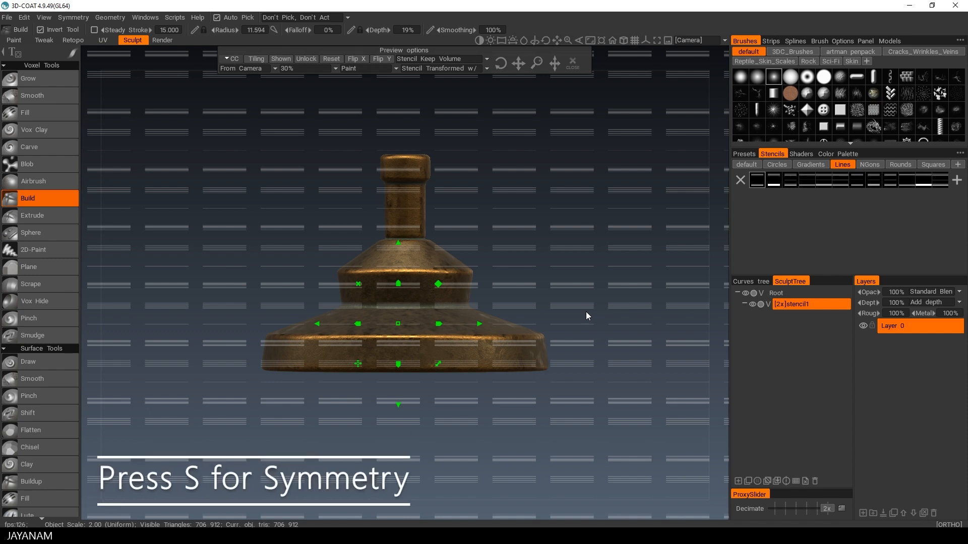
Step: Enable radial symmetry with a radial order of 7
key(s)
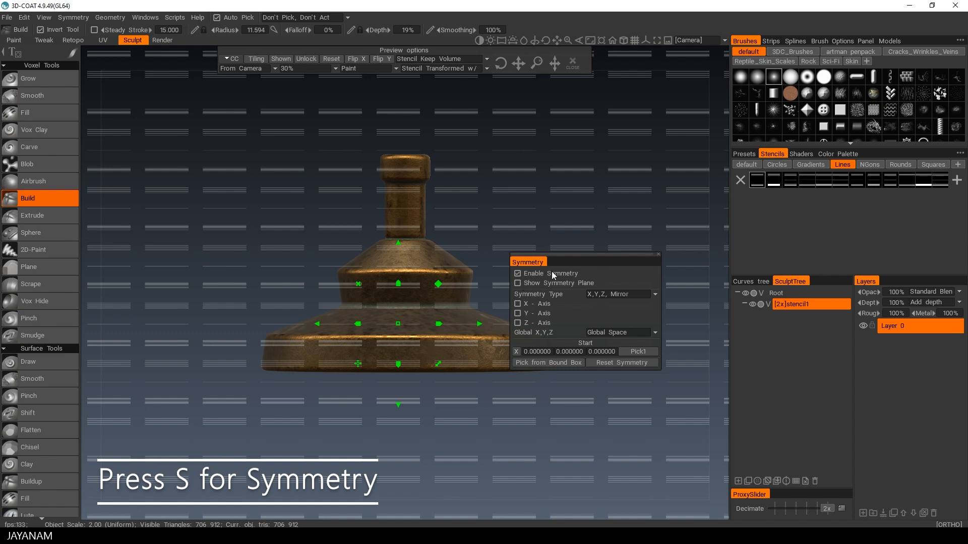
click(621, 294)
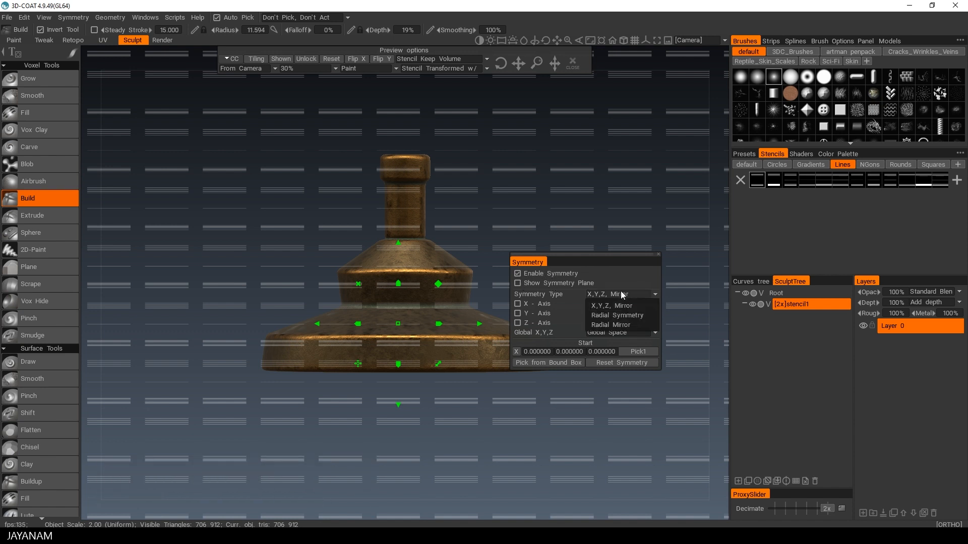
click(632, 317)
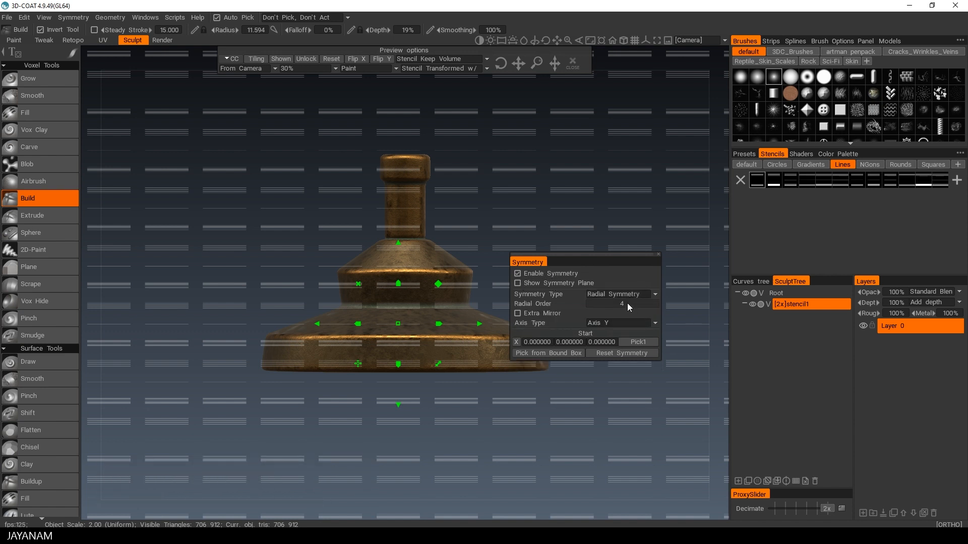
click(627, 304)
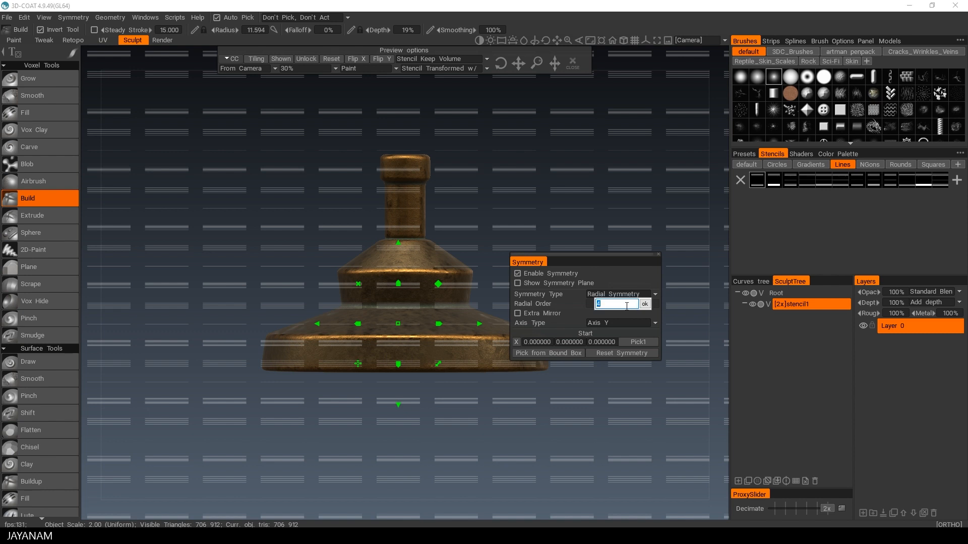
text(7)
key(Return)
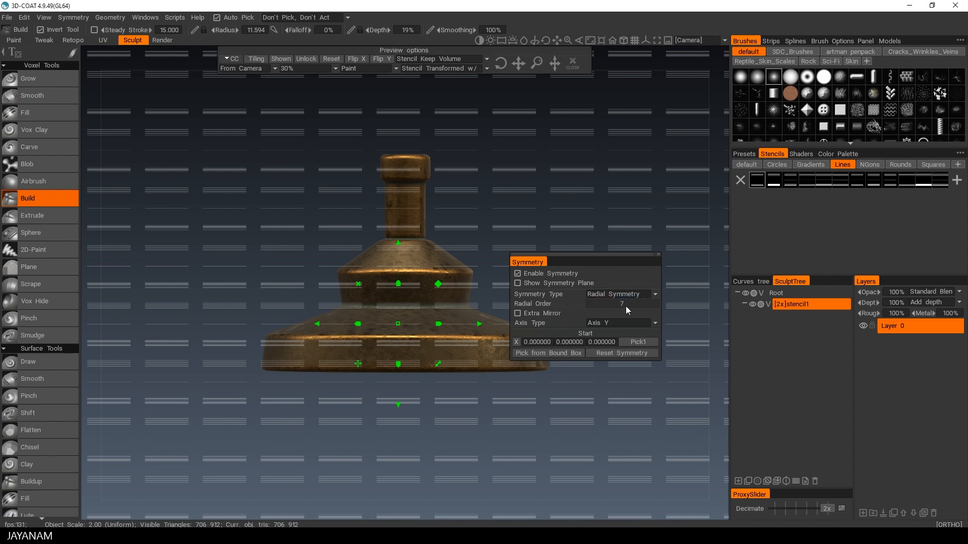
click(658, 254)
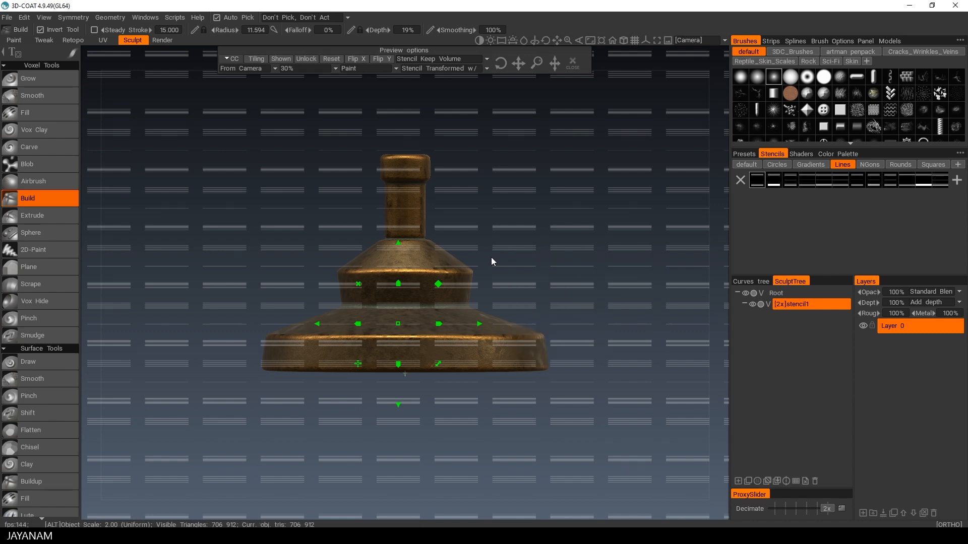
Step: Scale the Lines stencil down to fit over the neck's top rim
alt+right_drag(491, 257, 628, 249)
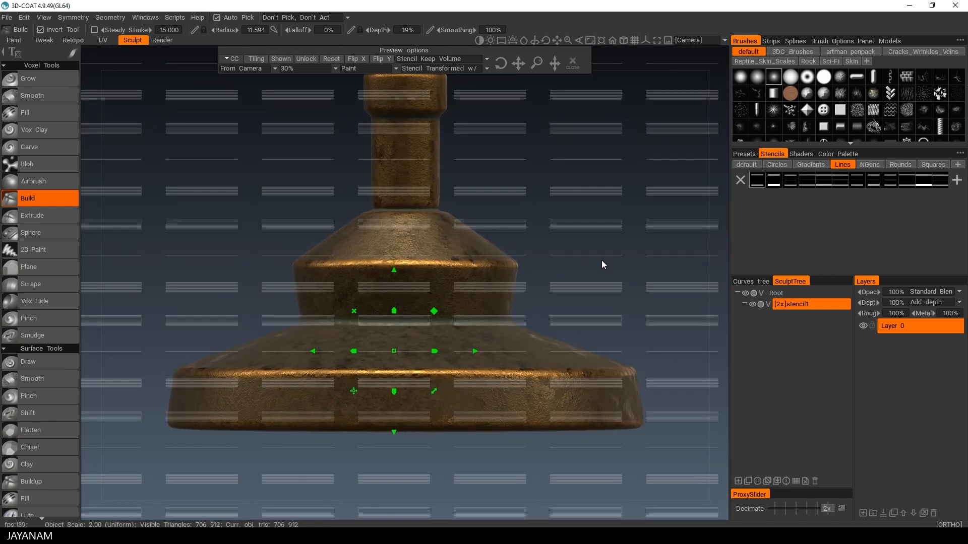
drag(535, 61, 538, 61)
drag(537, 61, 566, 162)
middle_drag(509, 157, 519, 286)
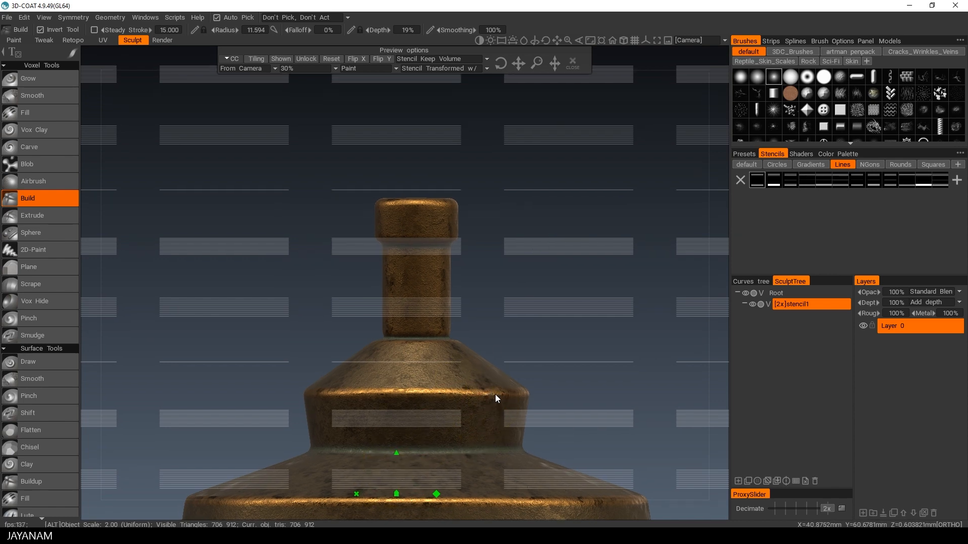
middle_drag(495, 394, 504, 268)
right_click(406, 408)
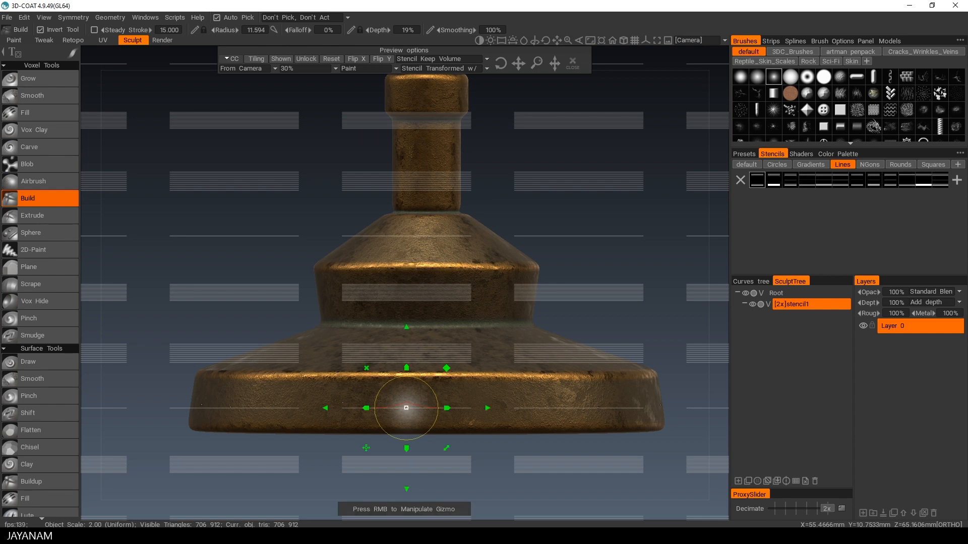
middle_drag(524, 218, 518, 296)
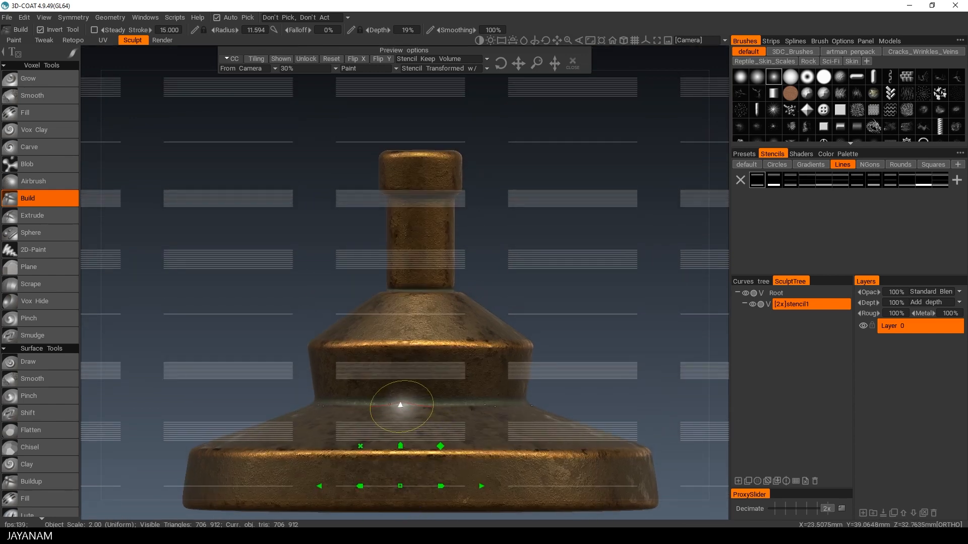
drag(400, 404, 400, 379)
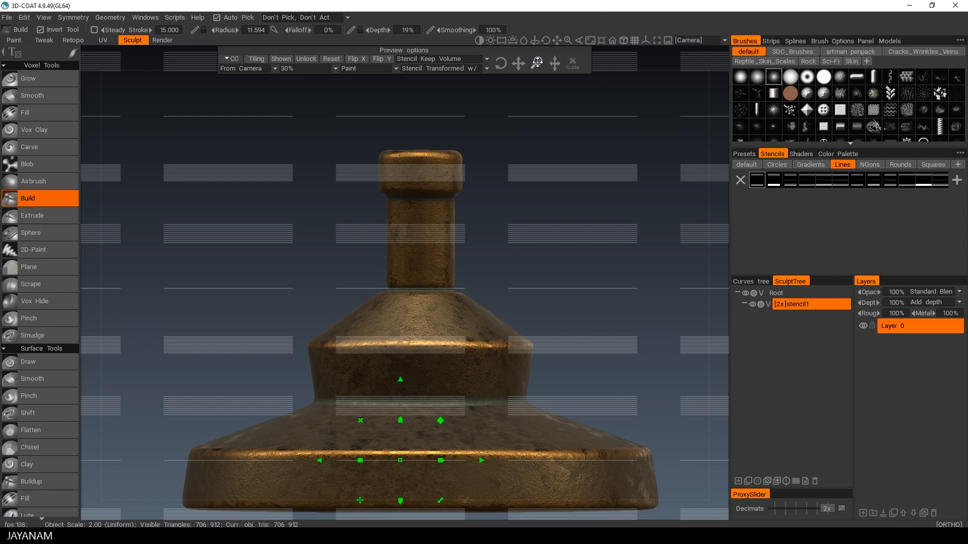
drag(537, 62, 519, 63)
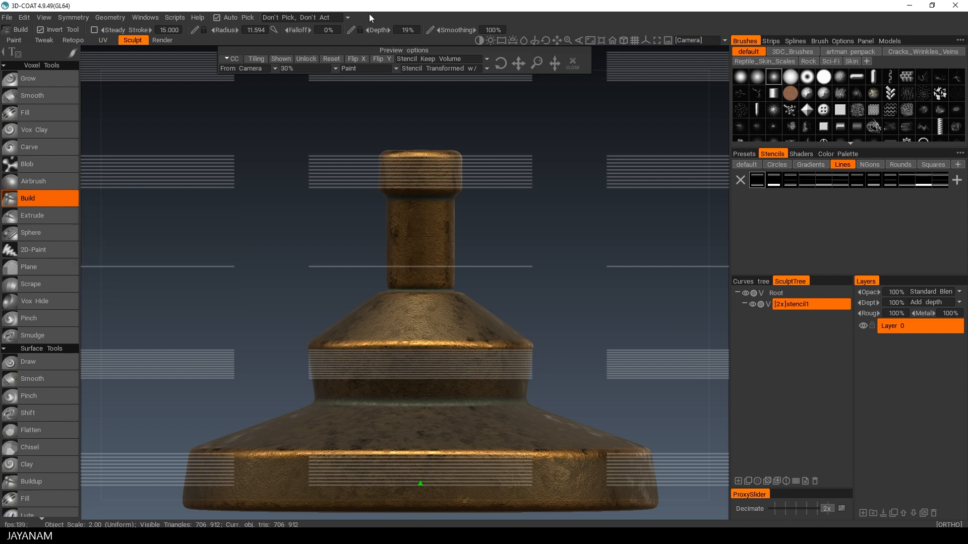
Step: Lower brush depth to 10% and stroke thread grooves around the neck's top rim, then hide the stencil
drag(376, 30, 372, 29)
mouse_move(73, 54)
mouse_move(384, 154)
mouse_down()
mouse_move(443, 171)
mouse_move(389, 193)
mouse_up()
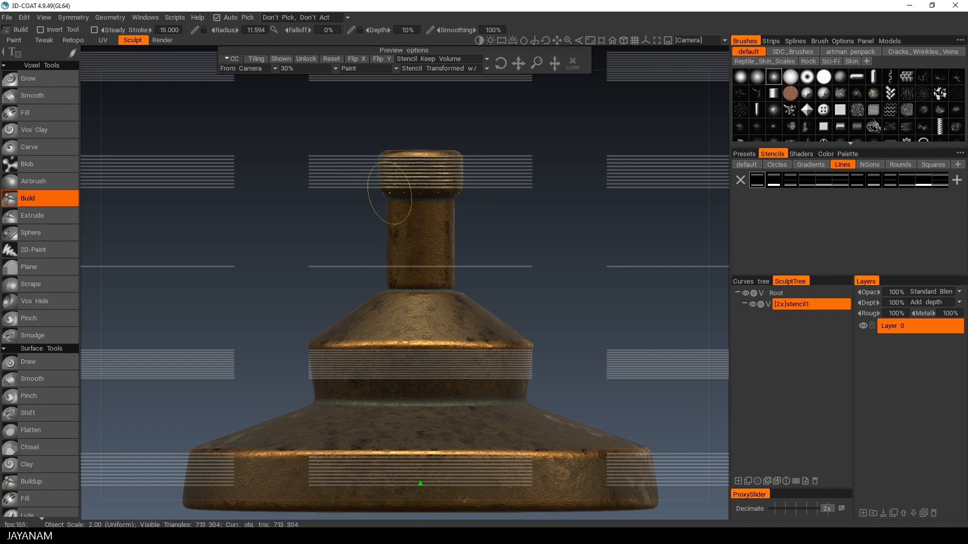
click(574, 63)
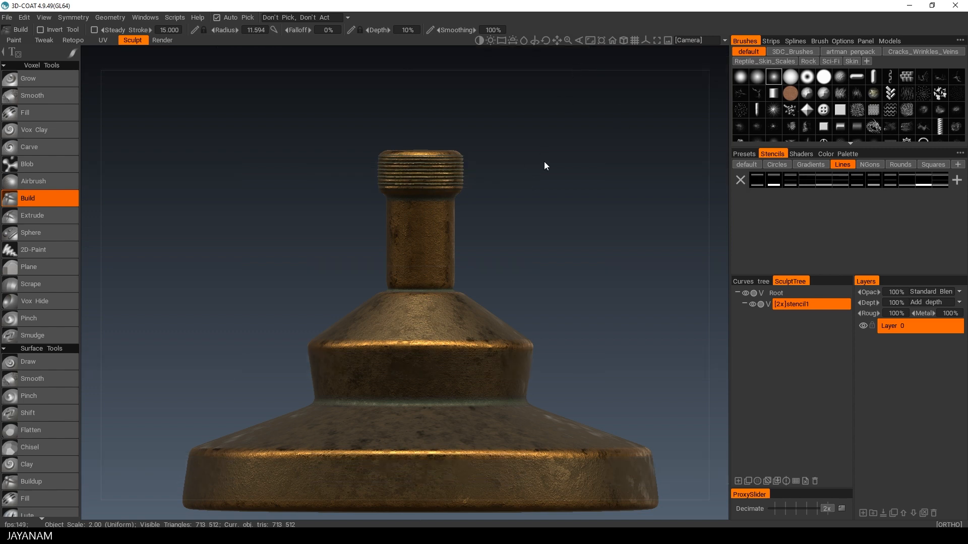
Step: Reselect the Lines stencil and scale it down over the base
alt+drag(545, 164, 357, 185)
alt+right_drag(357, 181, 438, 218)
alt+drag(530, 232, 622, 202)
alt+right_drag(622, 203, 332, 299)
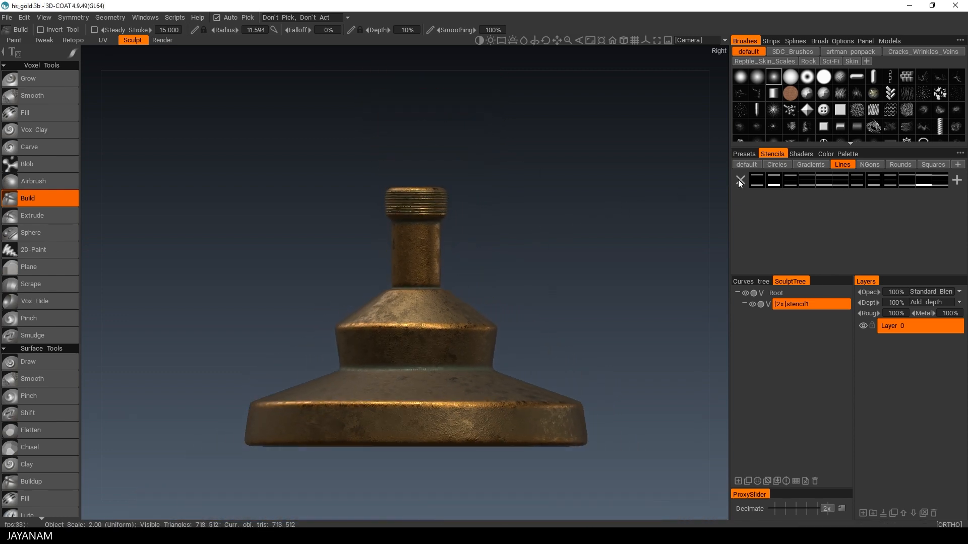
click(756, 179)
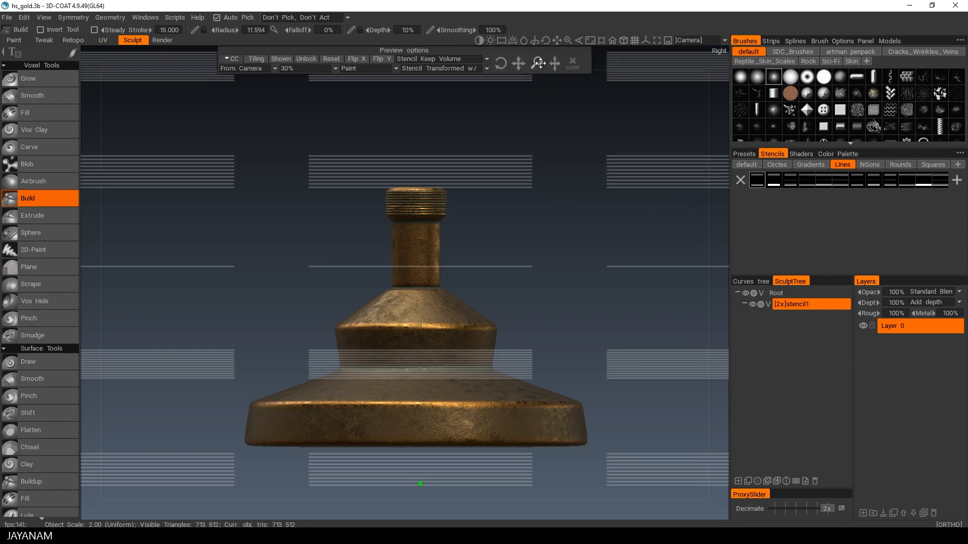
drag(522, 64, 522, 65)
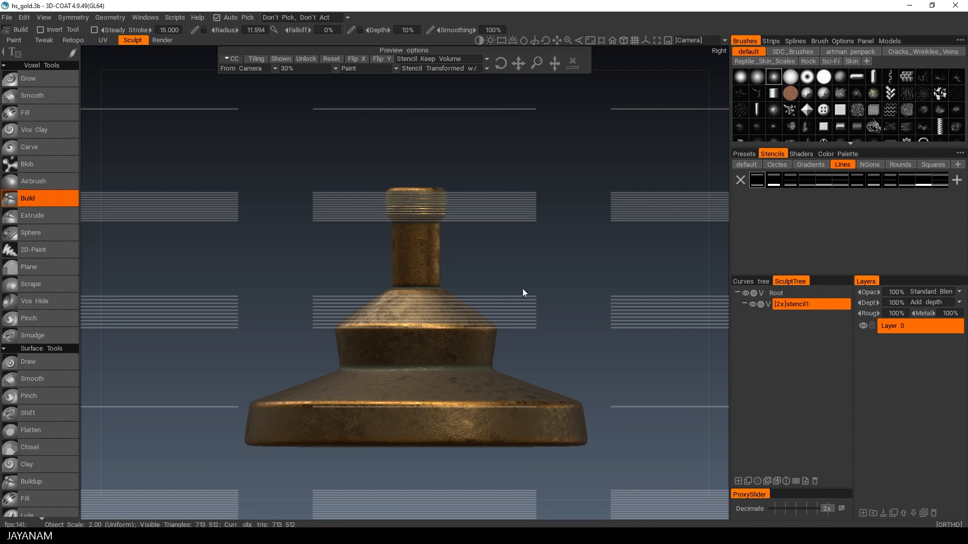
alt+right_drag(431, 457, 536, 376)
alt+middle_drag(536, 376, 546, 255)
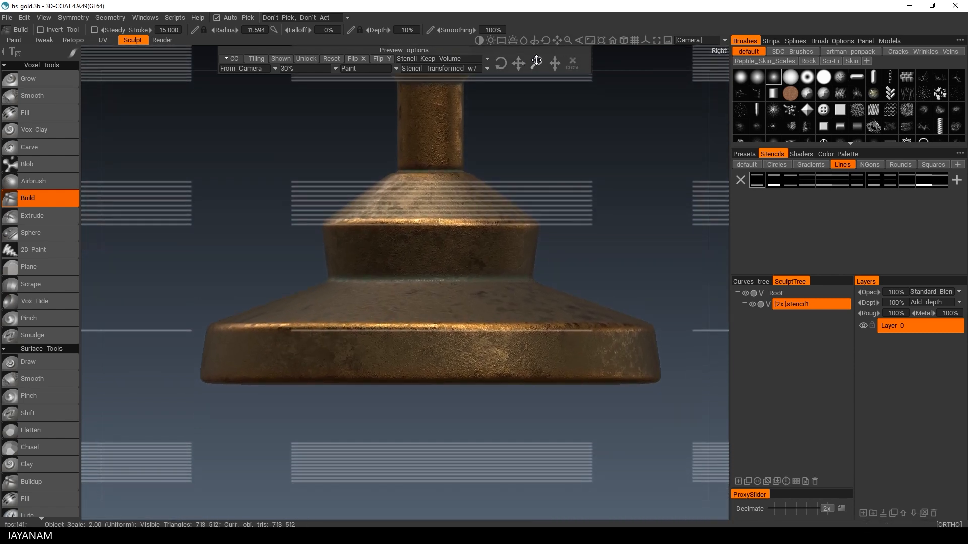
drag(536, 61, 518, 66)
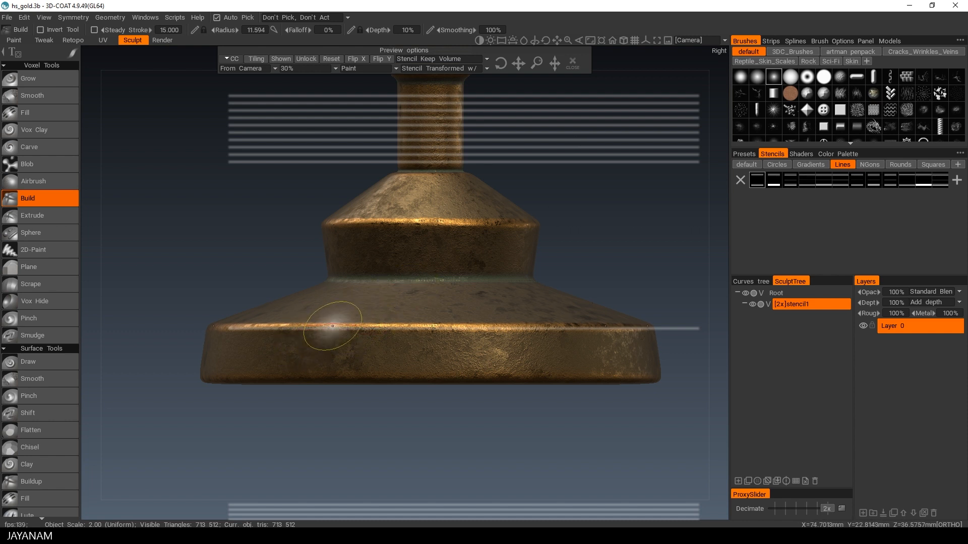
Step: Set brush depth to 14% and stroke a ridge along the base's upper rim, then hide the stencil
drag(378, 29, 380, 30)
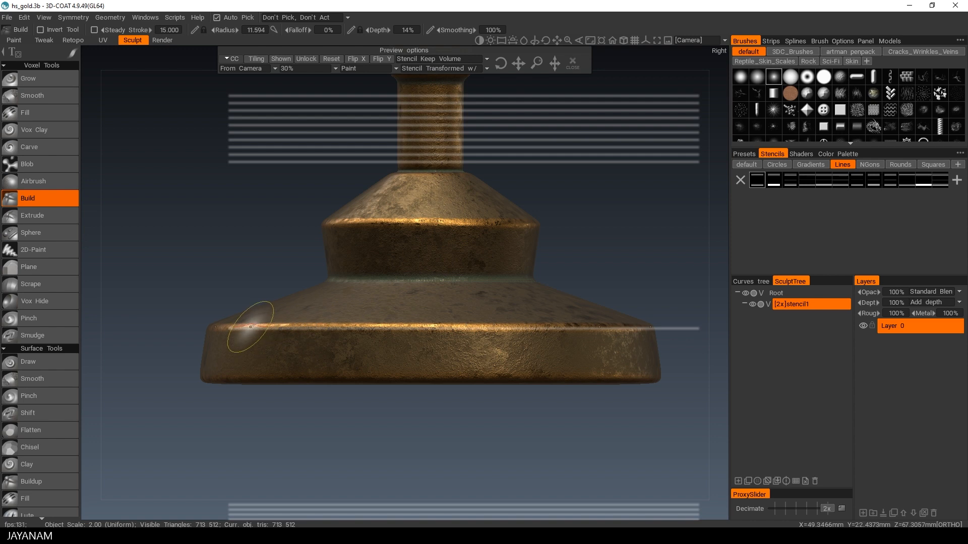
drag(250, 327, 703, 322)
click(572, 63)
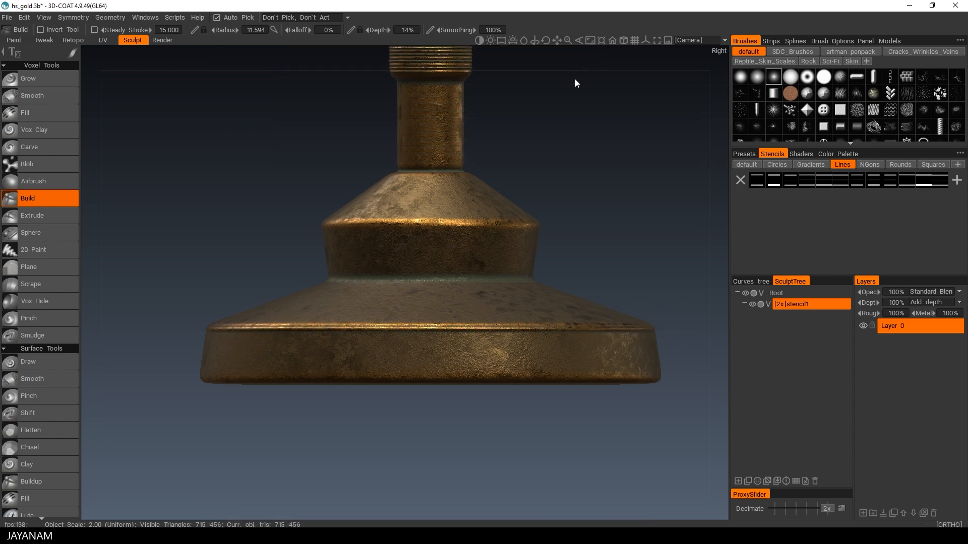
Step: Reapply the Lines stencil and stroke another ridge along the base's lower rim, then hide it
alt+drag(574, 82, 601, 155)
click(757, 180)
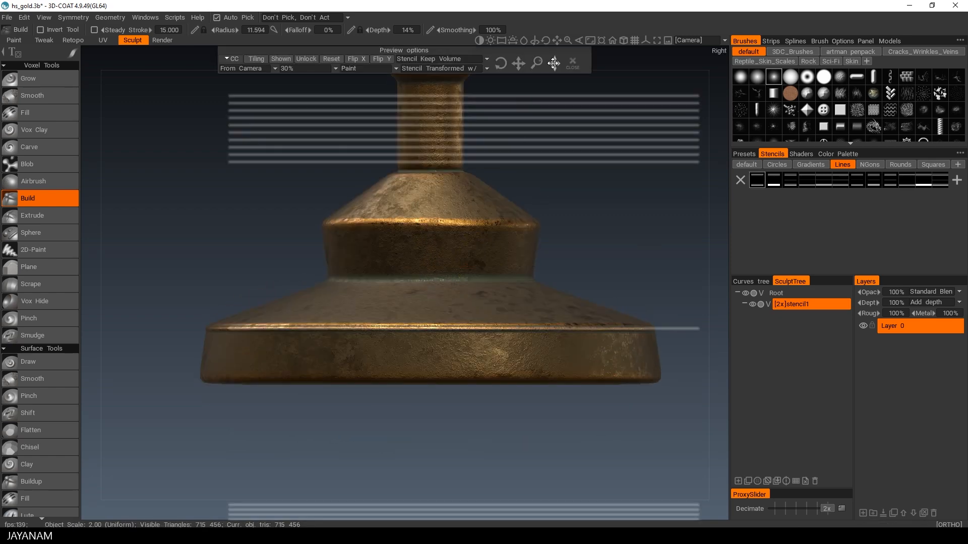
drag(519, 64, 519, 63)
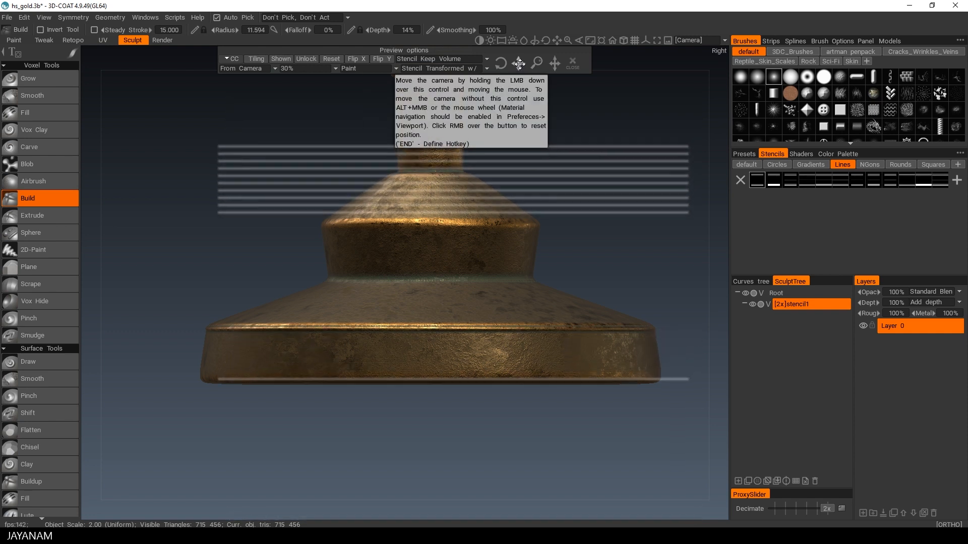
mouse_move(208, 372)
mouse_down()
mouse_move(657, 372)
mouse_move(345, 377)
mouse_move(640, 373)
mouse_up()
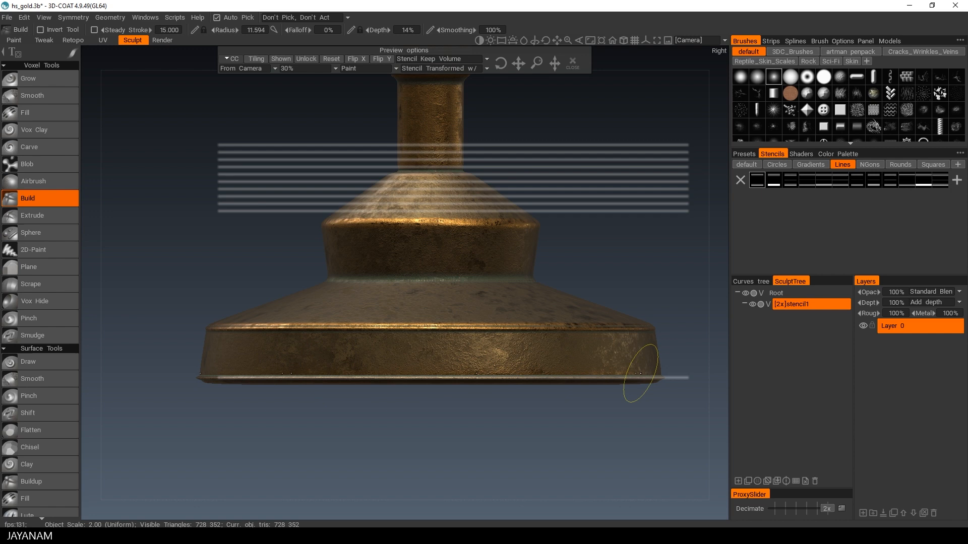
click(573, 63)
Step: Switch to the Squares stencil set and apply the first square stencil as a tiled grid
mouse_move(568, 189)
alt+mouse_down()
mouse_move(500, 171)
mouse_move(500, 156)
mouse_move(560, 194)
alt+mouse_up()
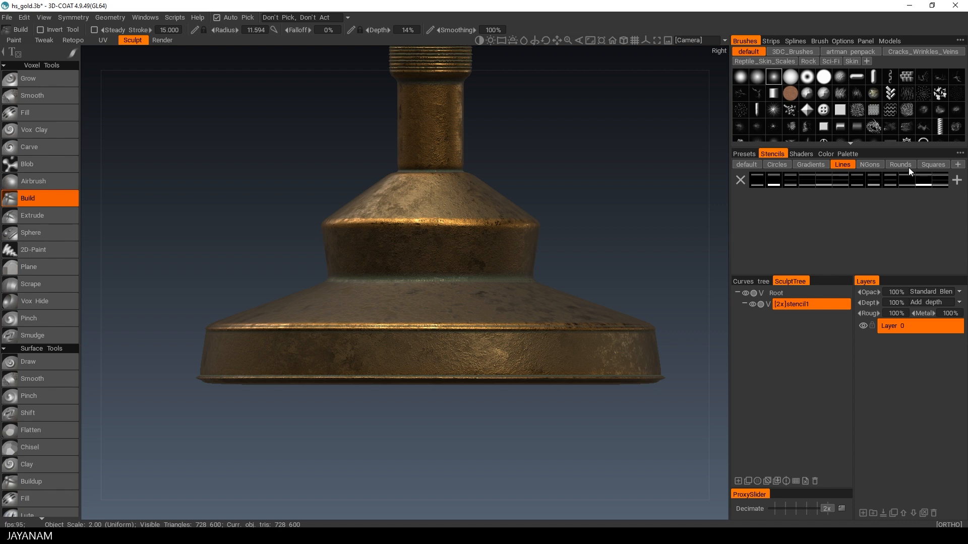
click(934, 165)
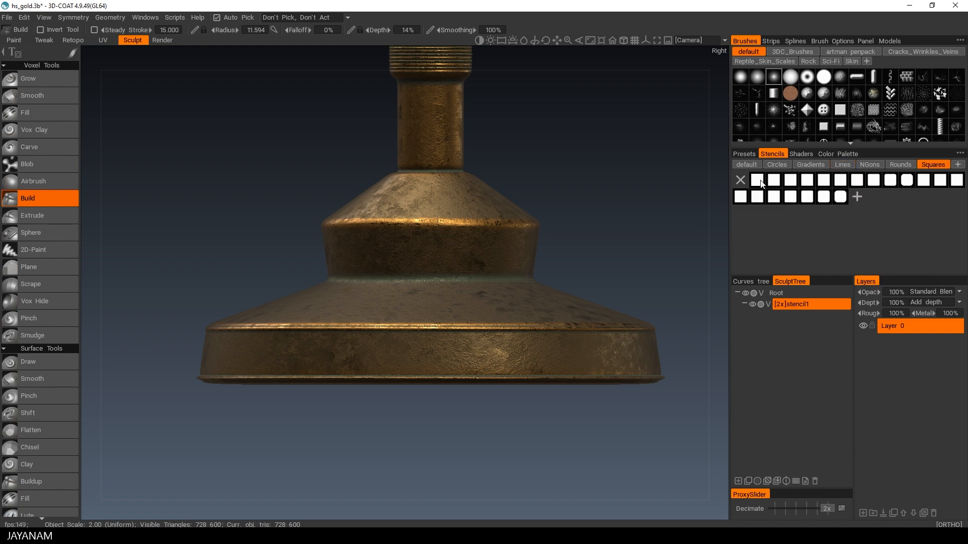
click(762, 183)
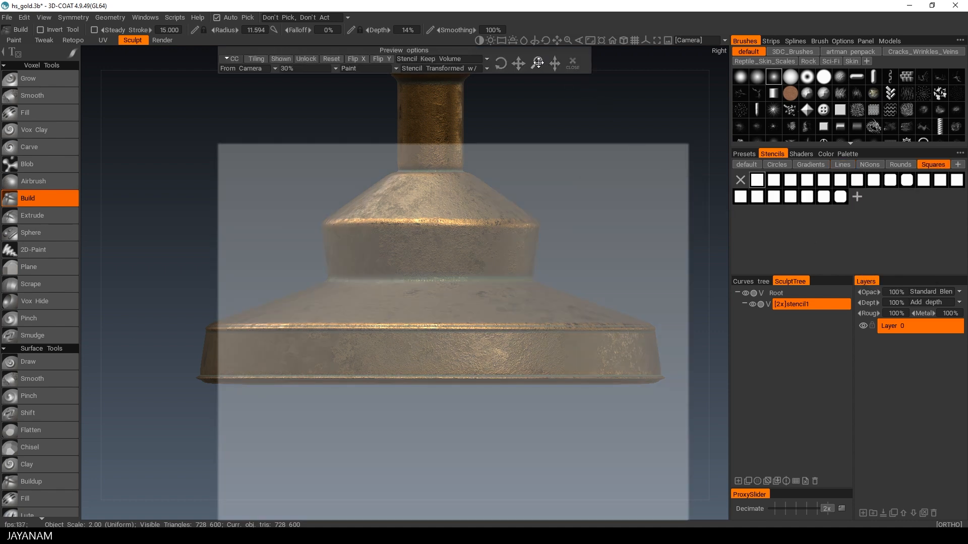
drag(539, 63, 537, 62)
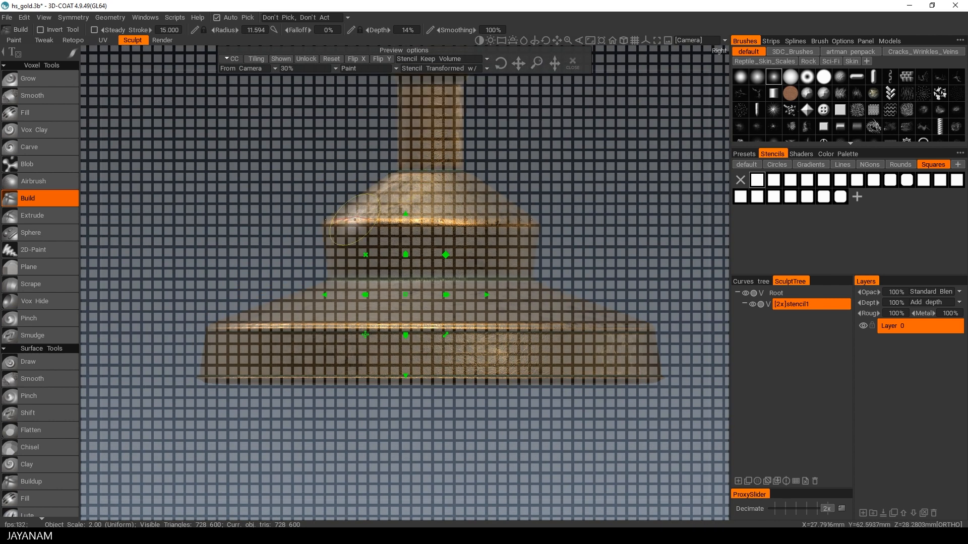
alt+middle_drag(276, 264, 273, 229)
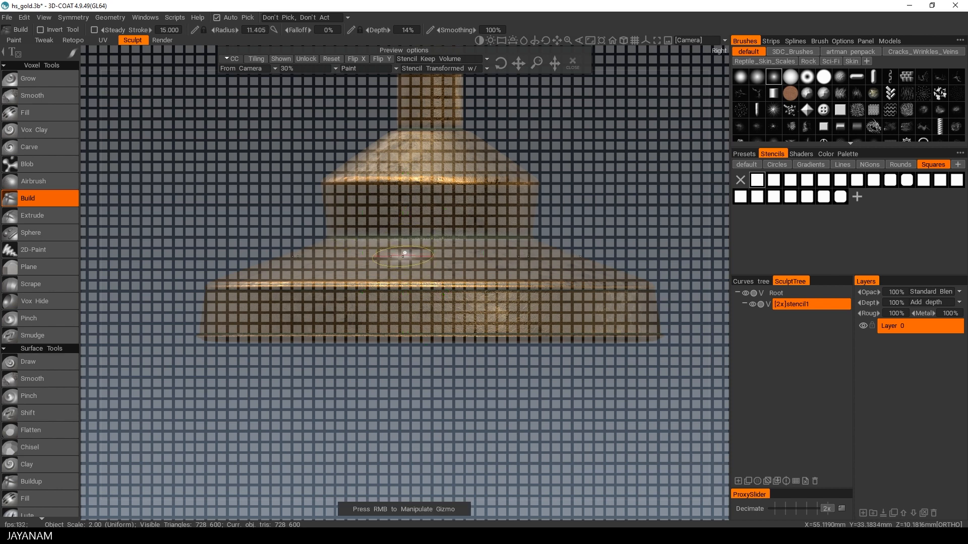
Step: Select a shape-based stroke mode and set the brush depth to 11%
click(73, 53)
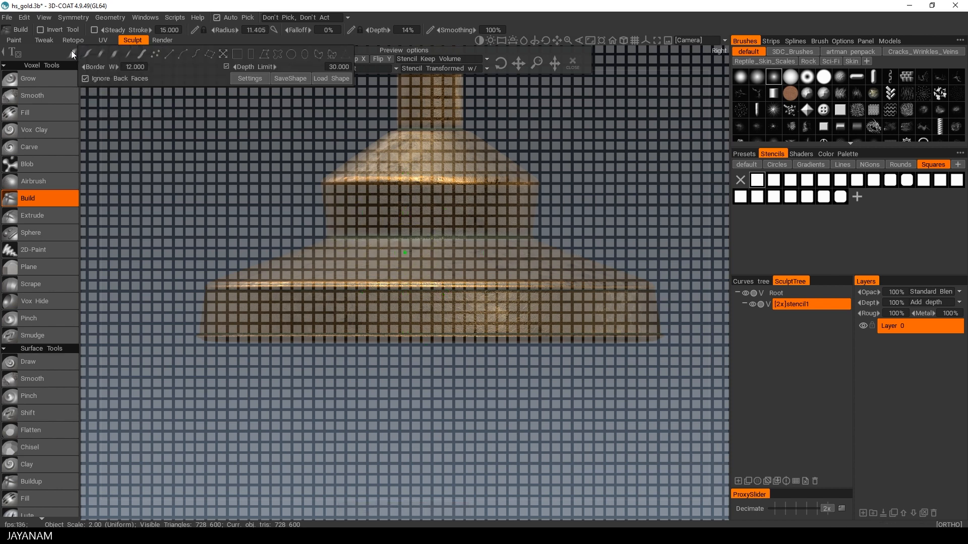
click(252, 54)
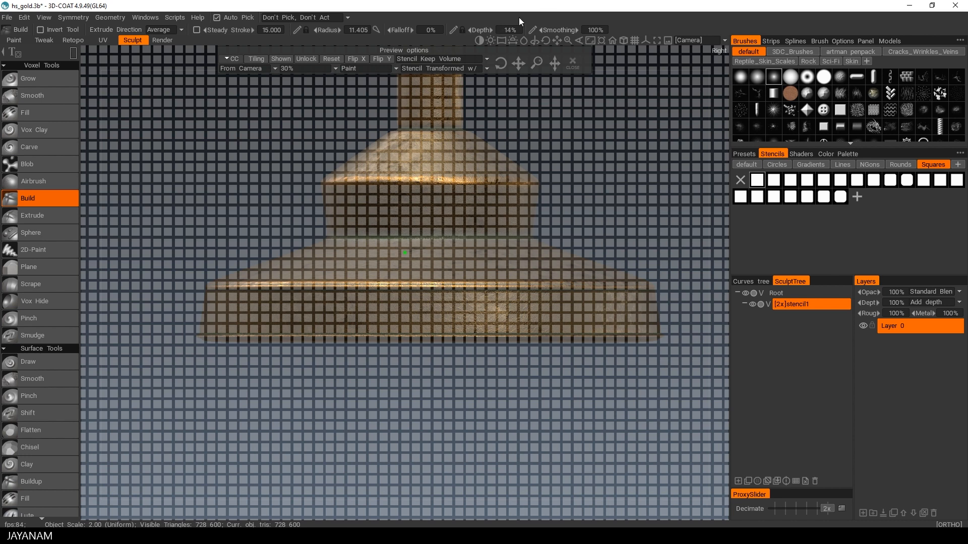
drag(476, 29, 473, 30)
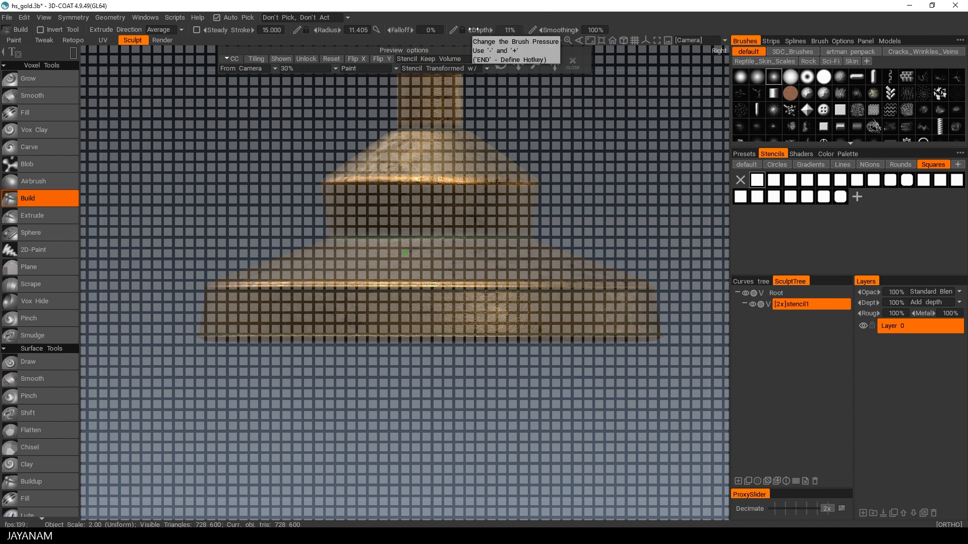
Step: Set brush depth to 8%, stroke the square grid stencil onto the base's lower band, and hide the stencil
drag(473, 30, 470, 29)
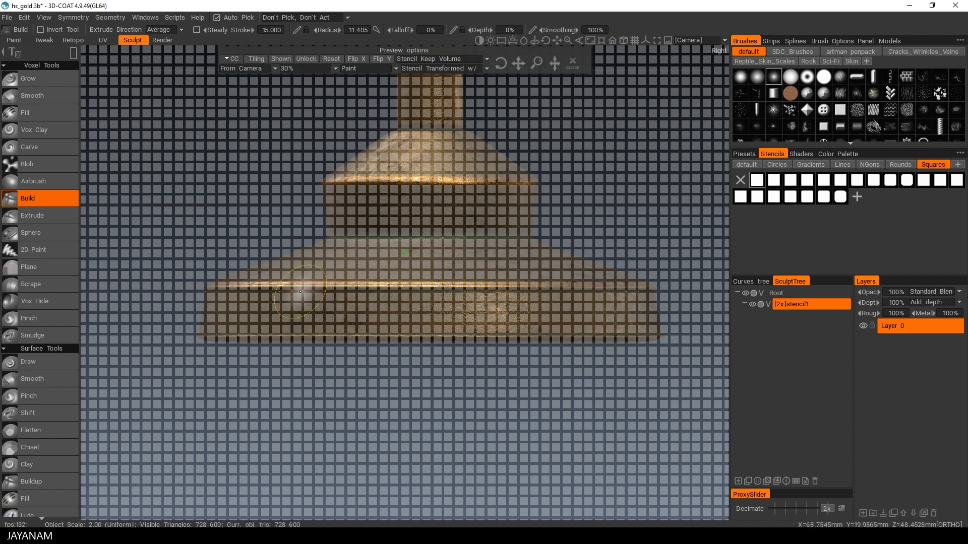
mouse_move(302, 290)
mouse_down()
mouse_move(346, 313)
mouse_move(540, 334)
mouse_up()
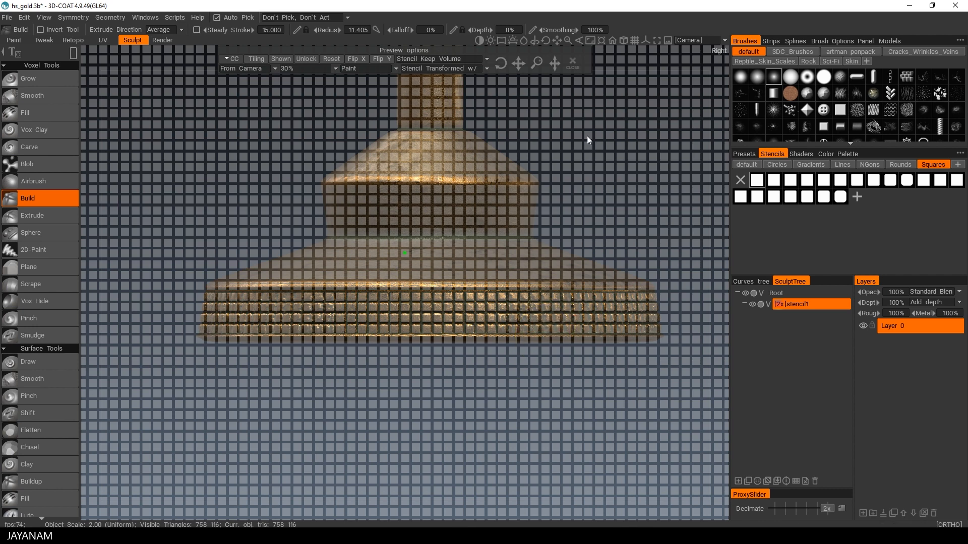
click(579, 65)
Step: Switch to the default stencil set, pick a fine grid stencil, stroke it onto the middle tier's band, and hide it
alt+drag(608, 187, 503, 261)
alt+scroll(512, 241, down, 4)
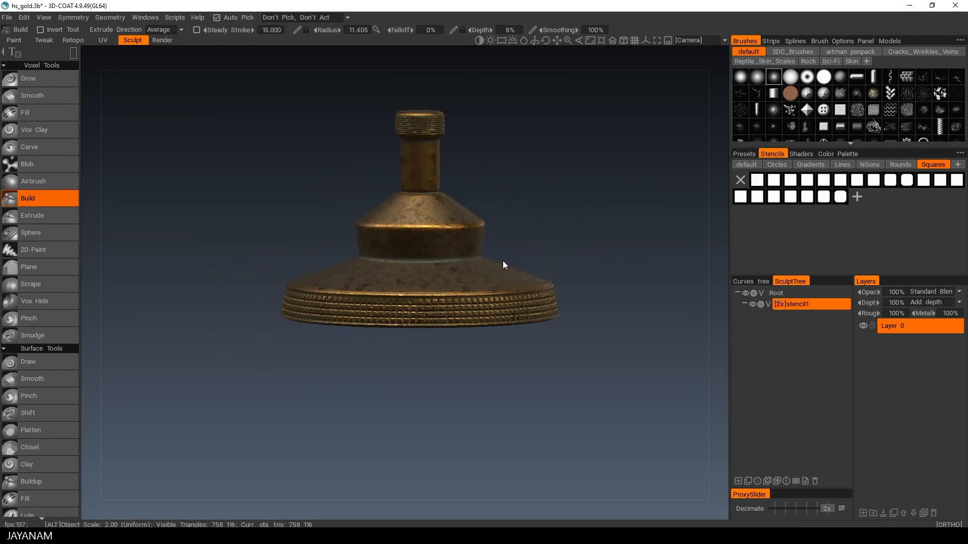
alt+right_drag(503, 261, 620, 247)
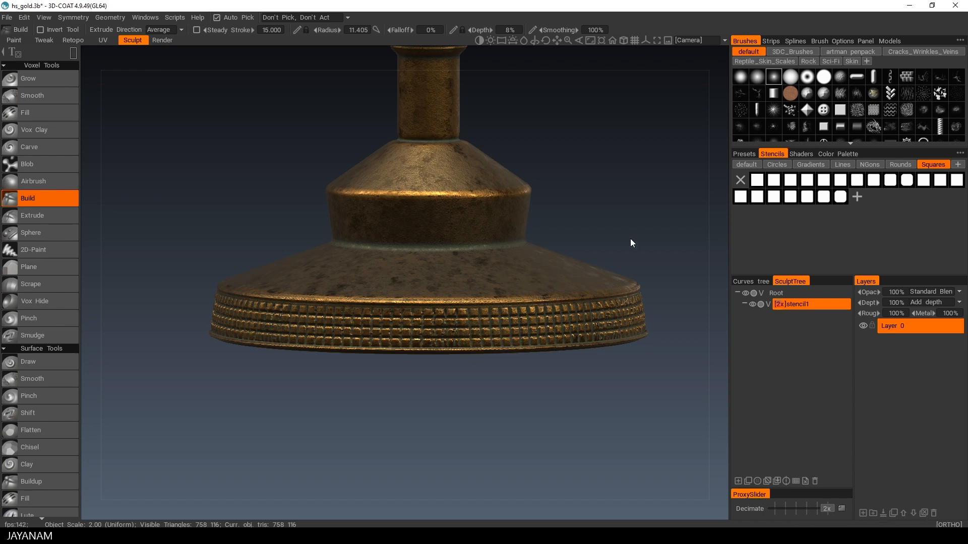
alt+drag(630, 239, 623, 201)
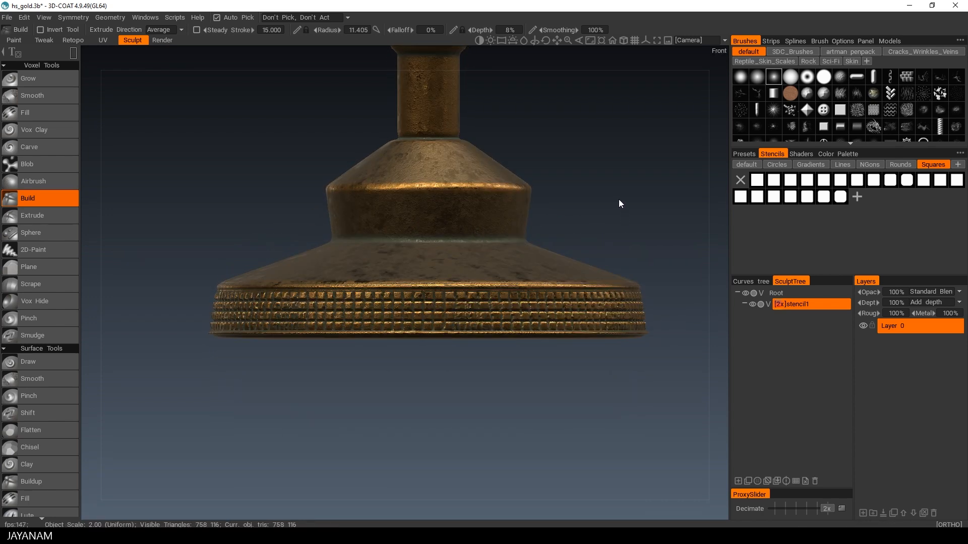
click(751, 164)
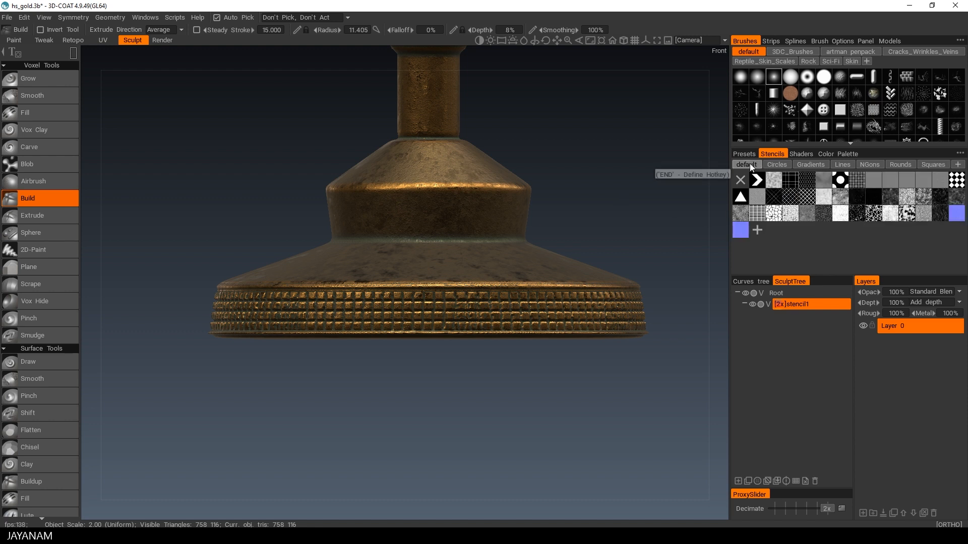
click(860, 181)
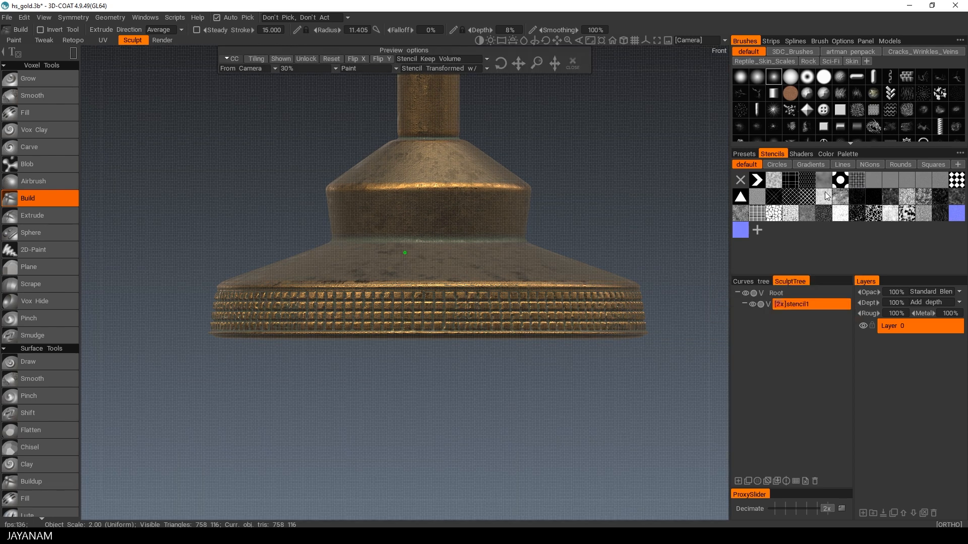
drag(344, 189, 474, 240)
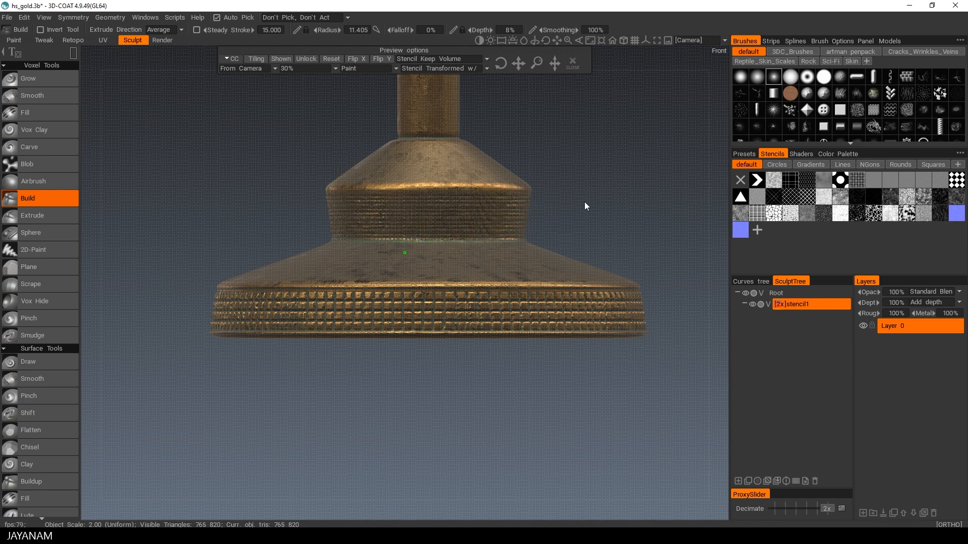
click(572, 63)
Step: Switch to top view, apply a ring stencil from the Circles set, then reset and scale the stencil
alt+drag(498, 150, 614, 254)
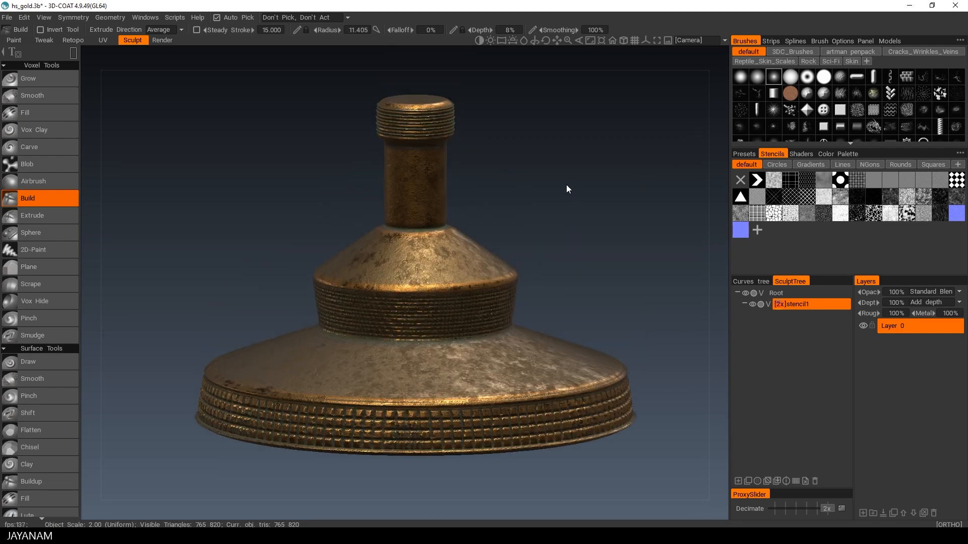
alt+shift+drag(566, 182, 573, 202)
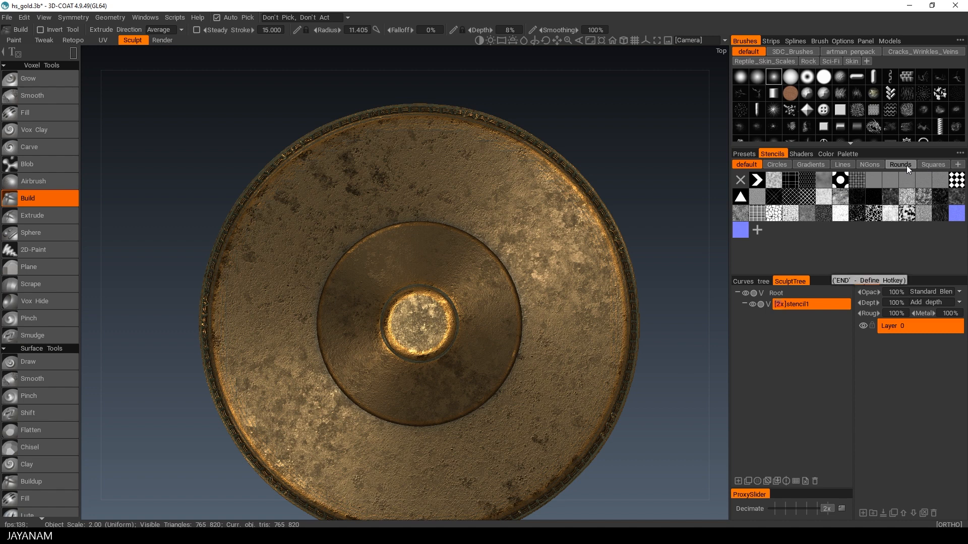
click(773, 166)
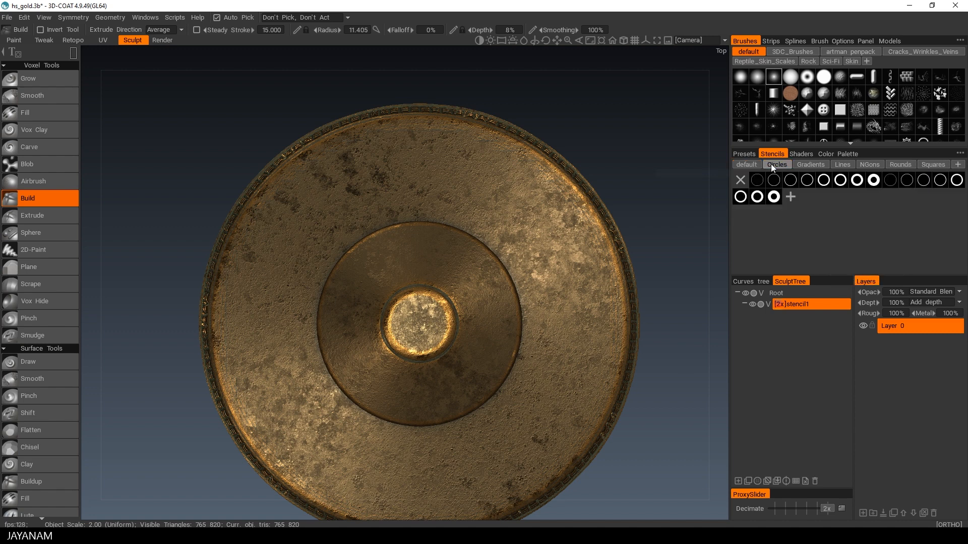
click(858, 183)
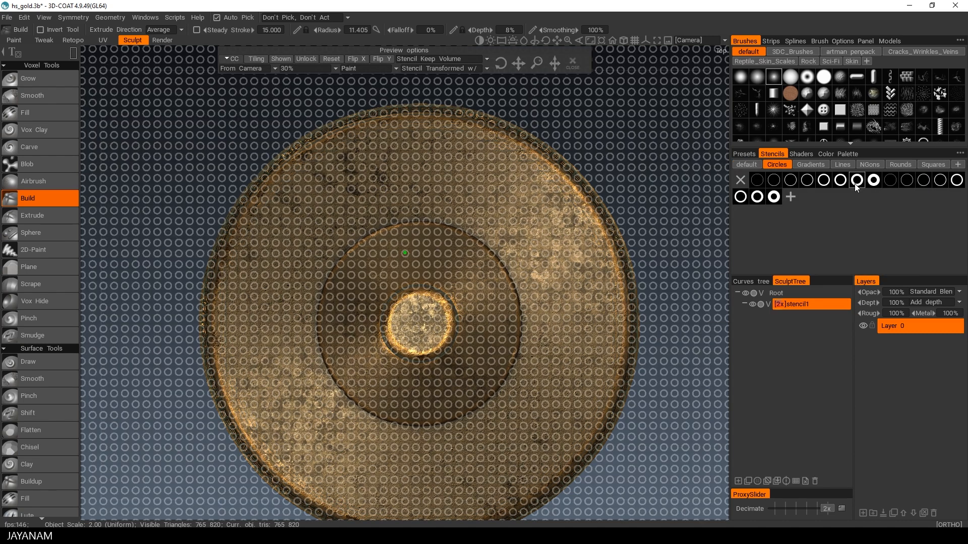
click(328, 57)
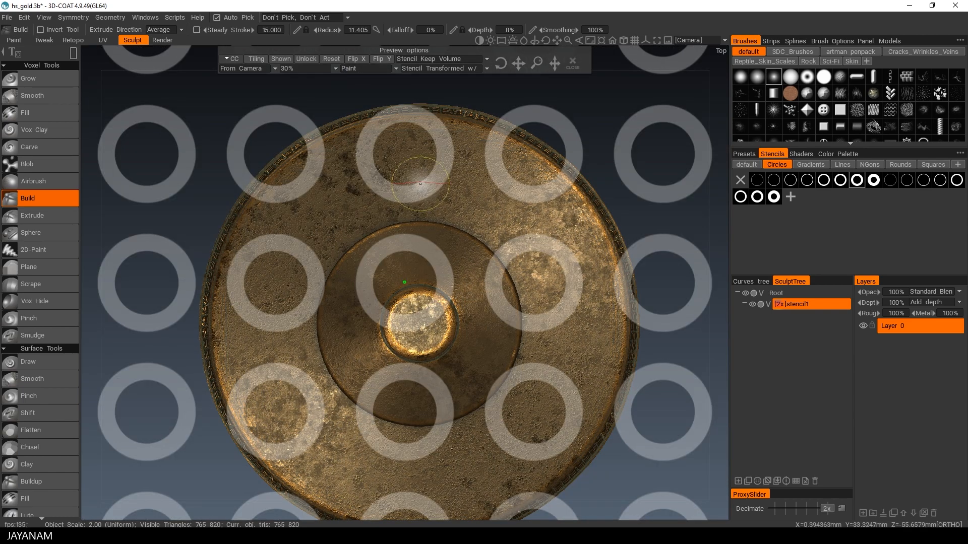
drag(535, 64, 534, 89)
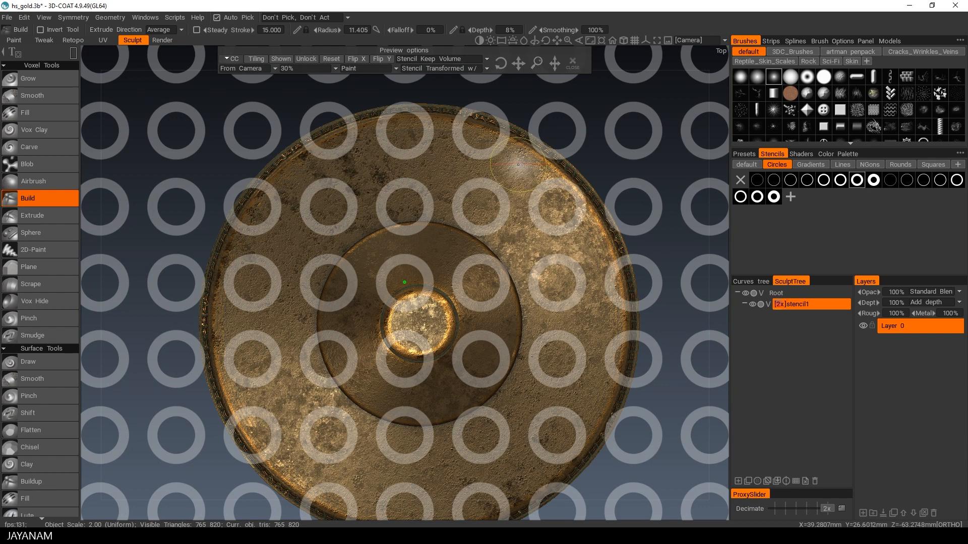
drag(518, 63, 519, 63)
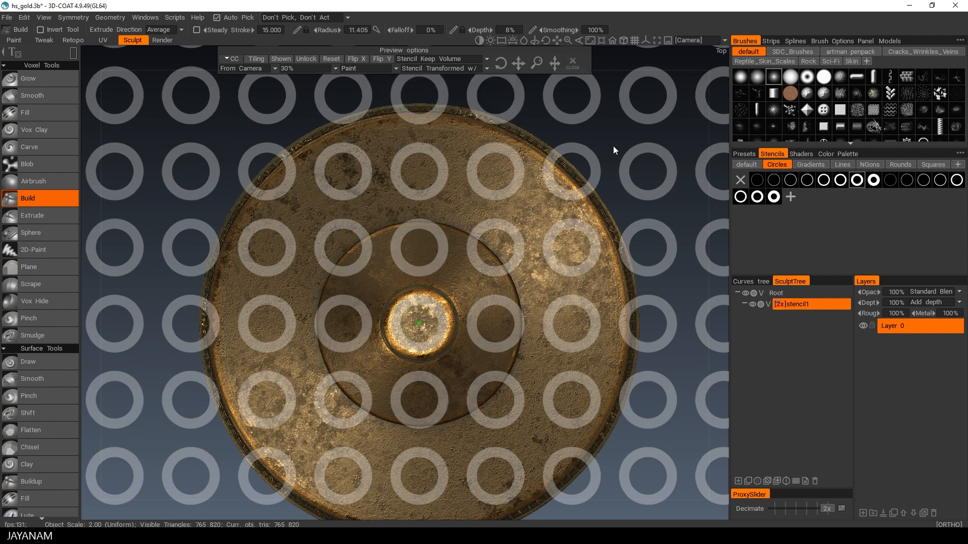
Step: Invert the tool, set depth to 16%, stamp a recessed ring at the cap's centre, and hide the stencil
click(73, 52)
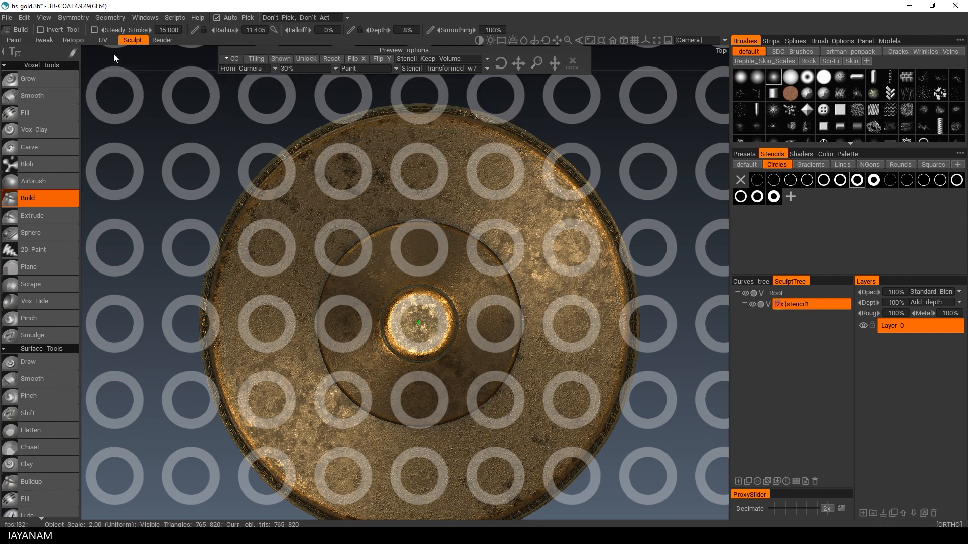
click(41, 29)
drag(377, 30, 385, 30)
click(404, 314)
mouse_move(404, 314)
mouse_down()
mouse_move(431, 337)
mouse_move(418, 299)
mouse_move(393, 334)
mouse_up()
click(573, 62)
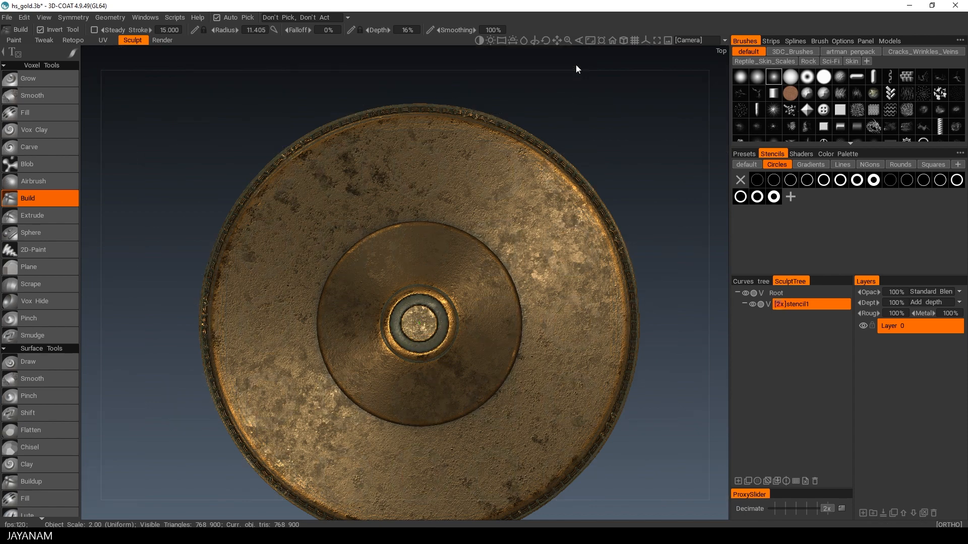
Step: Set the radial symmetry order to 6 in the Symmetry settings
mouse_move(535, 251)
alt+mouse_down()
mouse_move(509, 180)
mouse_move(507, 274)
mouse_move(504, 242)
alt+mouse_up()
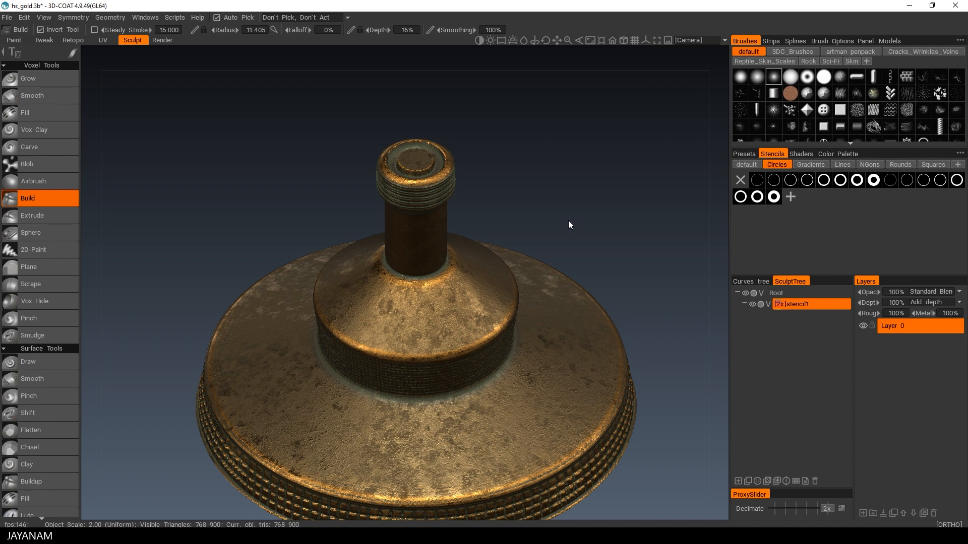
alt+middle_drag(565, 230, 562, 175)
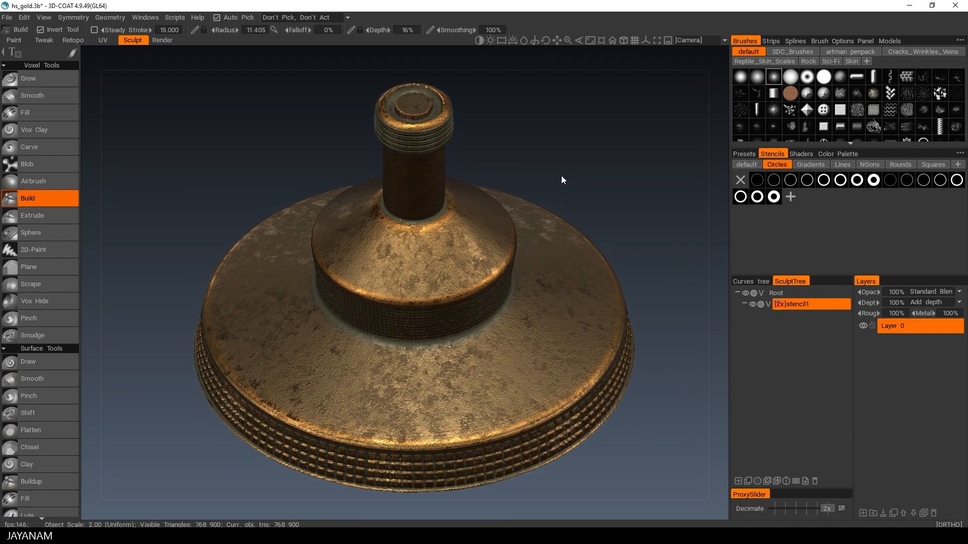
key(s)
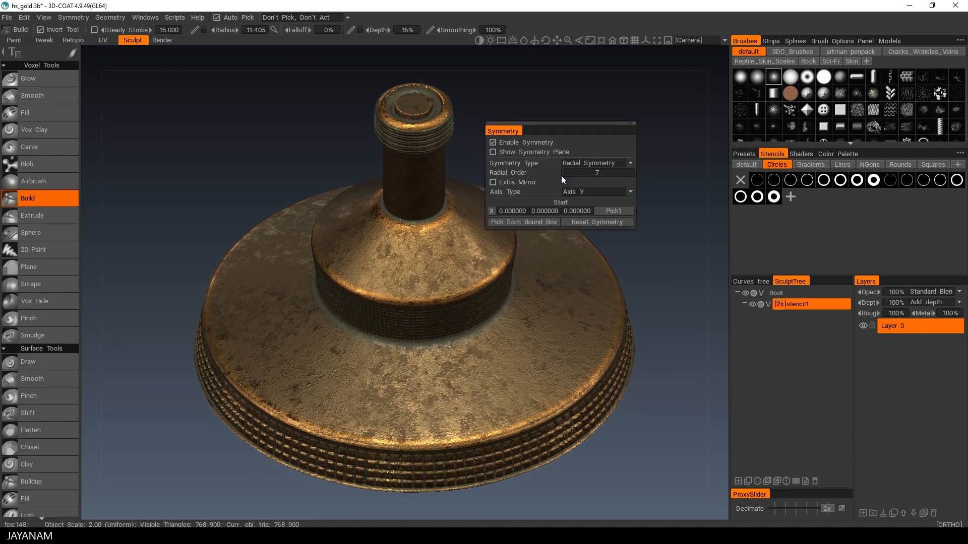
click(596, 173)
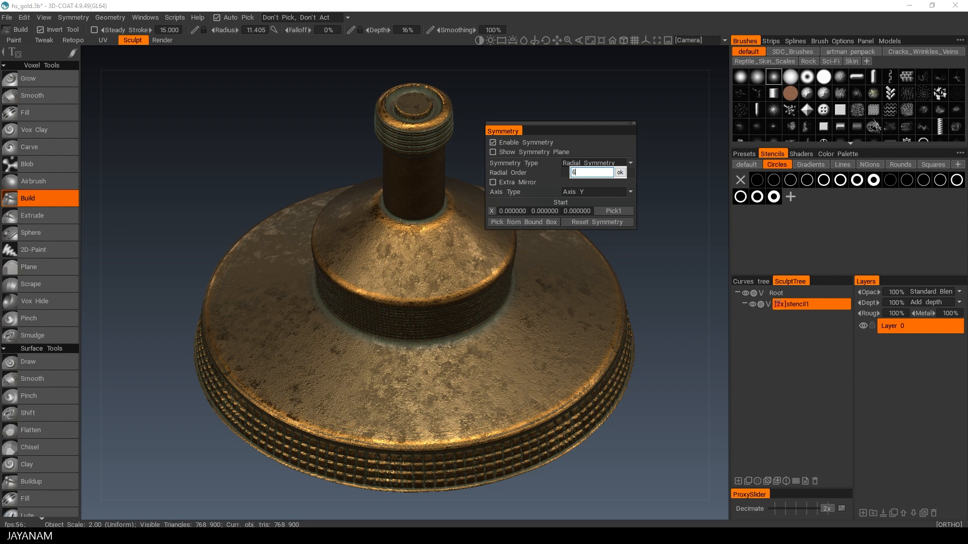
text(6)
key(Escape)
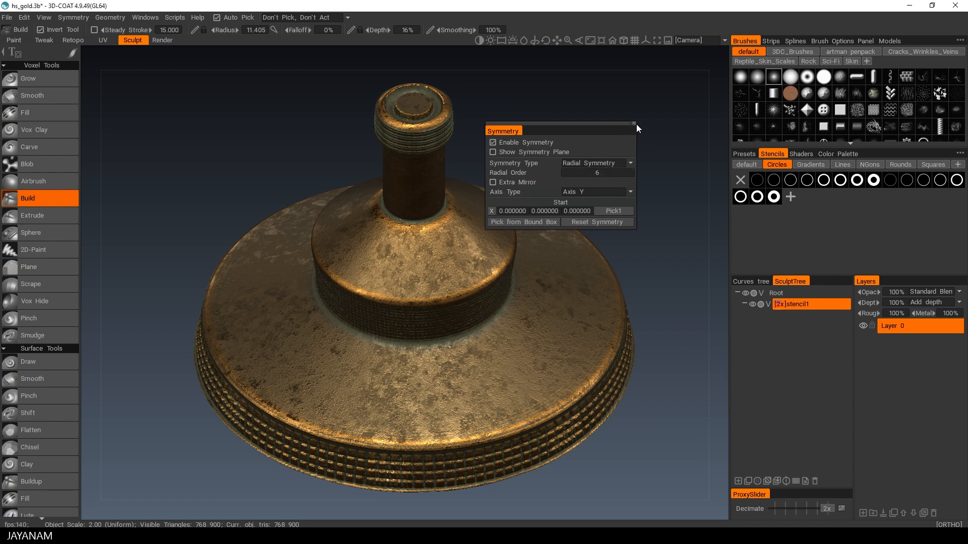
click(634, 122)
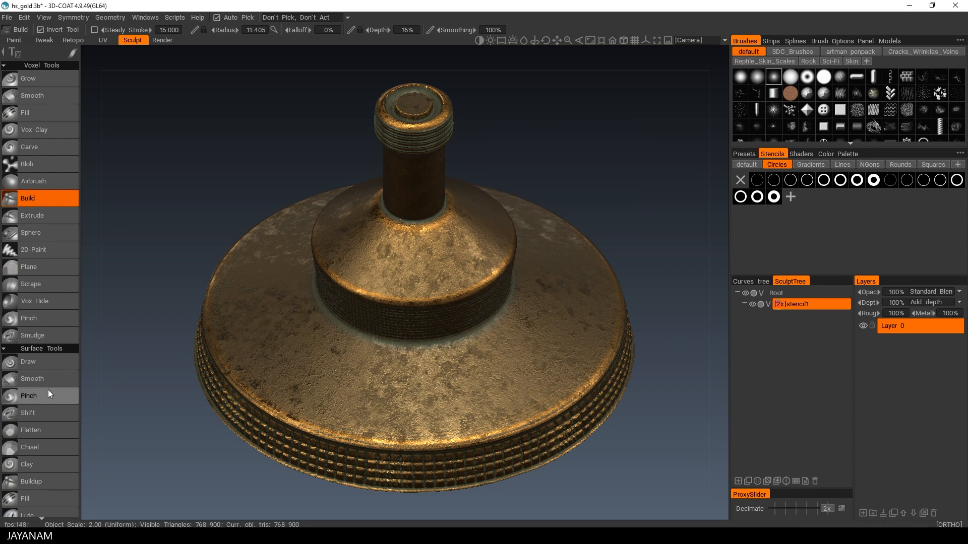
Step: Select the Cut Off tool and cut material from the neck to form a narrower shaft and hexagonal collar
scroll(32, 380, down, 3)
scroll(32, 379, down, 4)
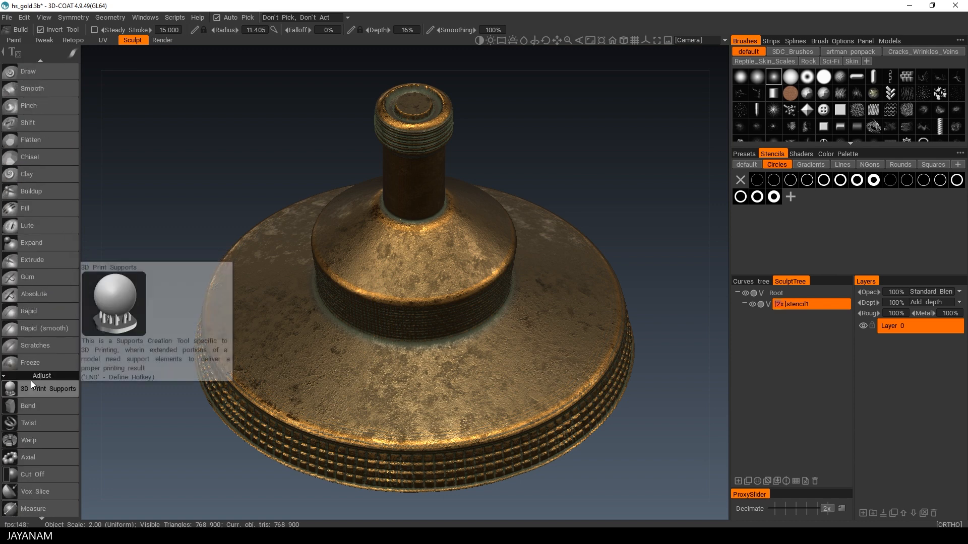
click(35, 474)
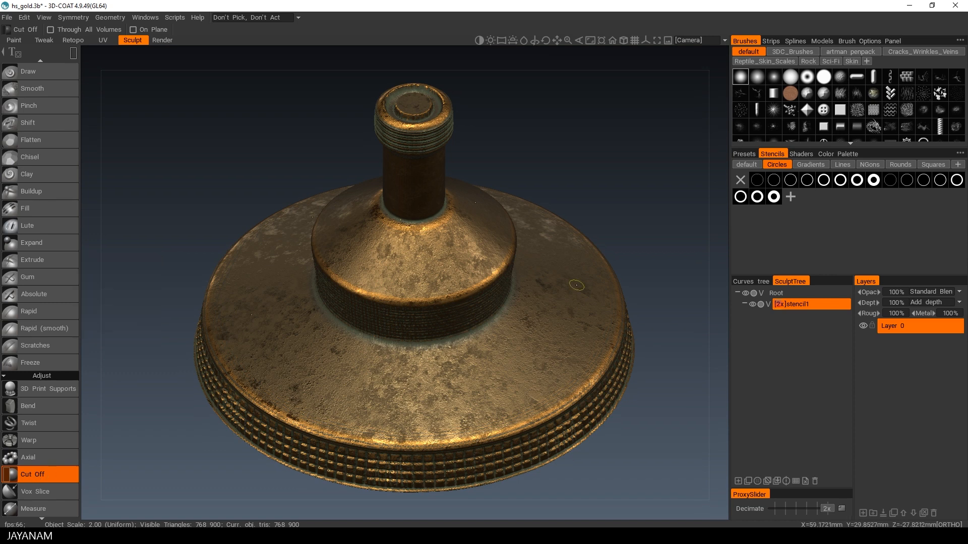
mouse_move(580, 192)
alt+mouse_down()
mouse_move(592, 116)
mouse_move(565, 256)
mouse_move(565, 239)
alt+mouse_up()
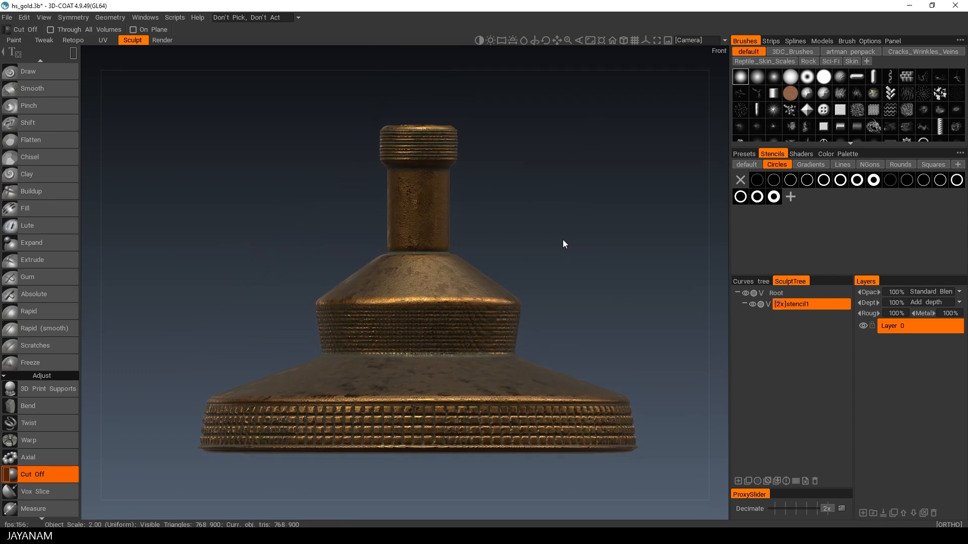
drag(470, 186, 437, 222)
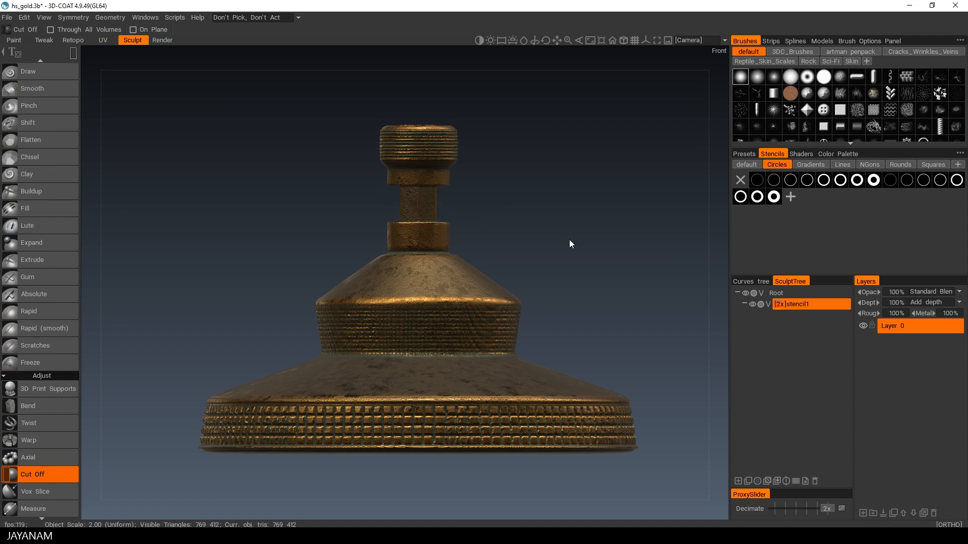
alt+drag(554, 188, 488, 187)
drag(468, 241, 552, 287)
alt+drag(550, 206, 546, 362)
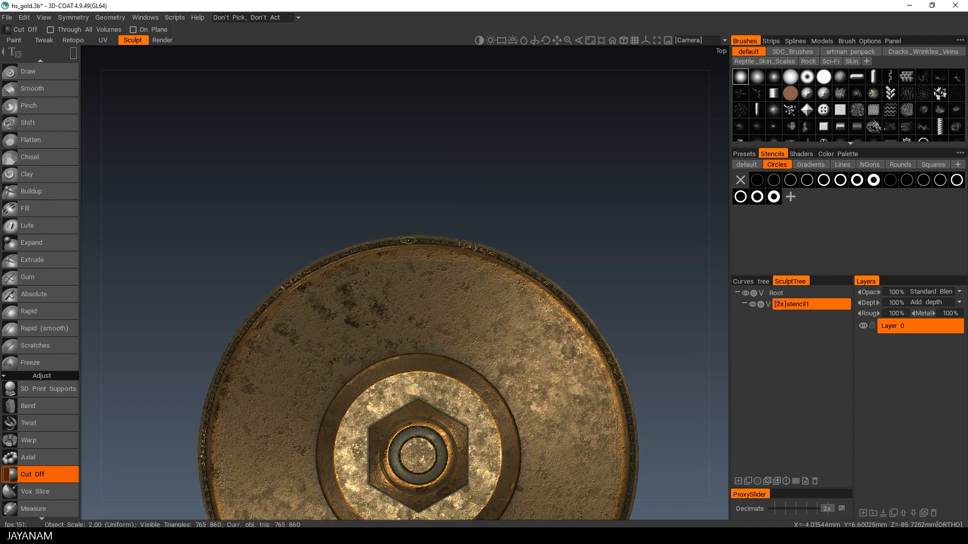
Step: Cut rectangular notches into the base's outer rim from the top view
middle_drag(411, 227, 410, 182)
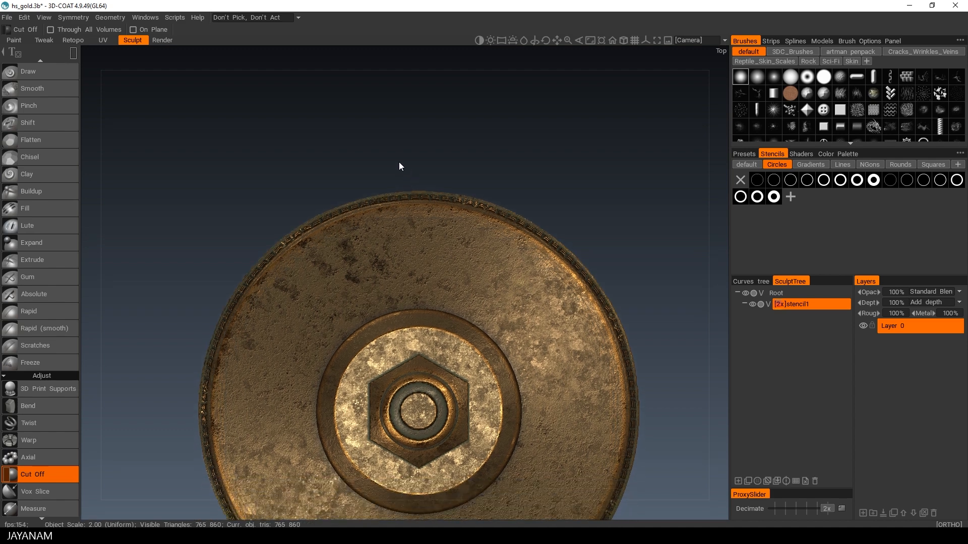
drag(398, 168, 446, 217)
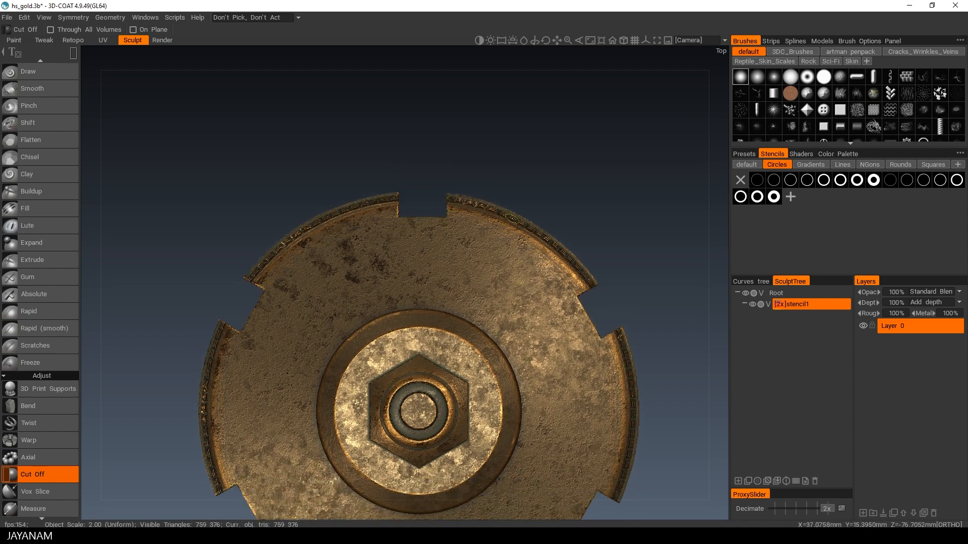
drag(394, 180, 452, 221)
Step: Open the Render room and widen its options panel
alt+drag(579, 304, 520, 297)
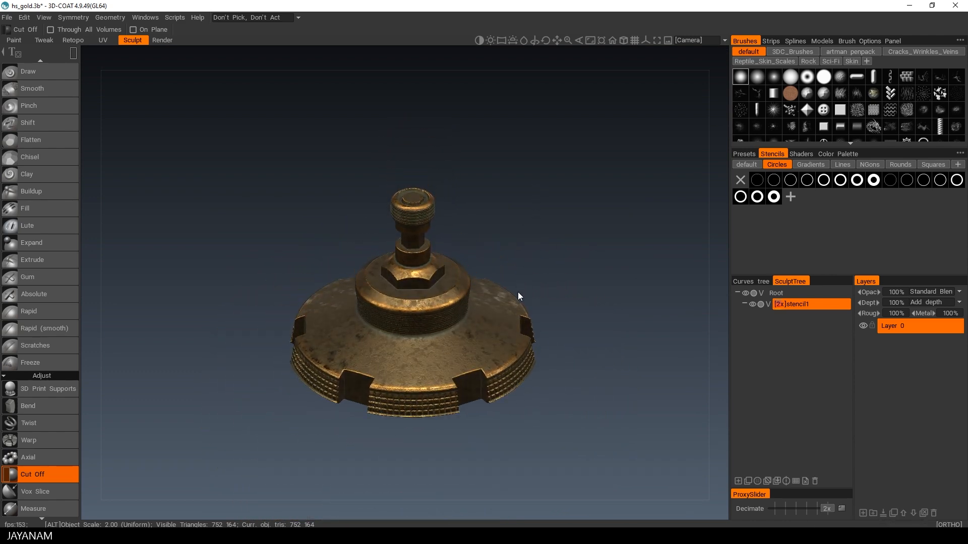
alt+right_drag(515, 293, 581, 286)
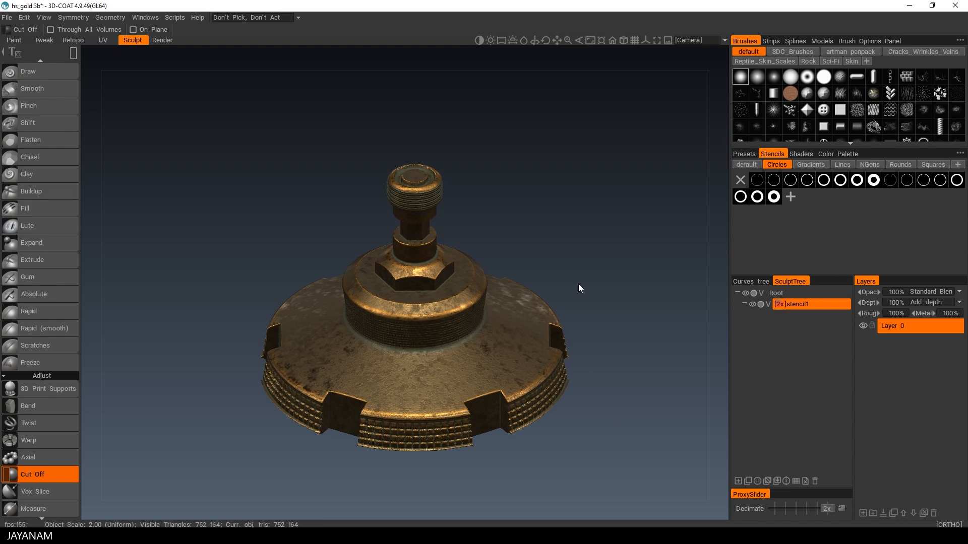
alt+drag(573, 280, 542, 264)
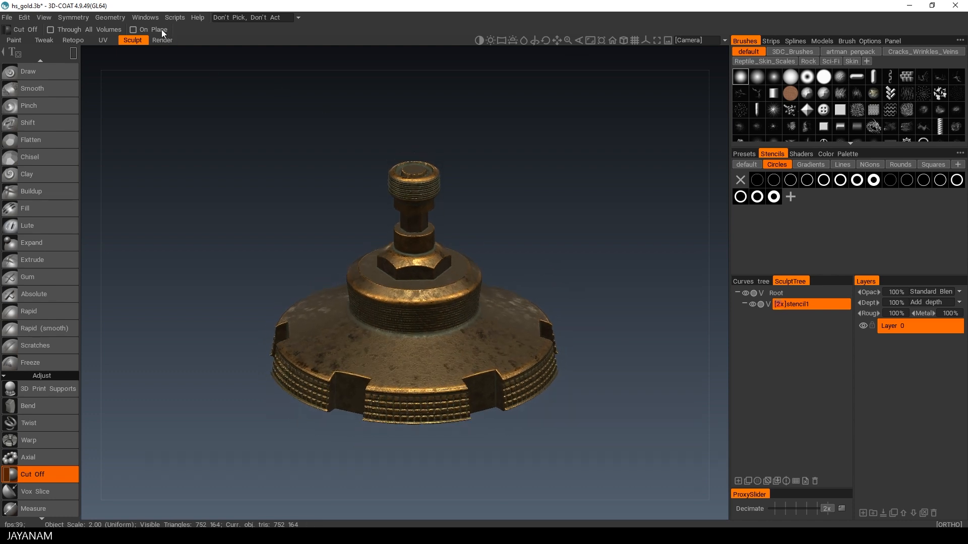
click(160, 40)
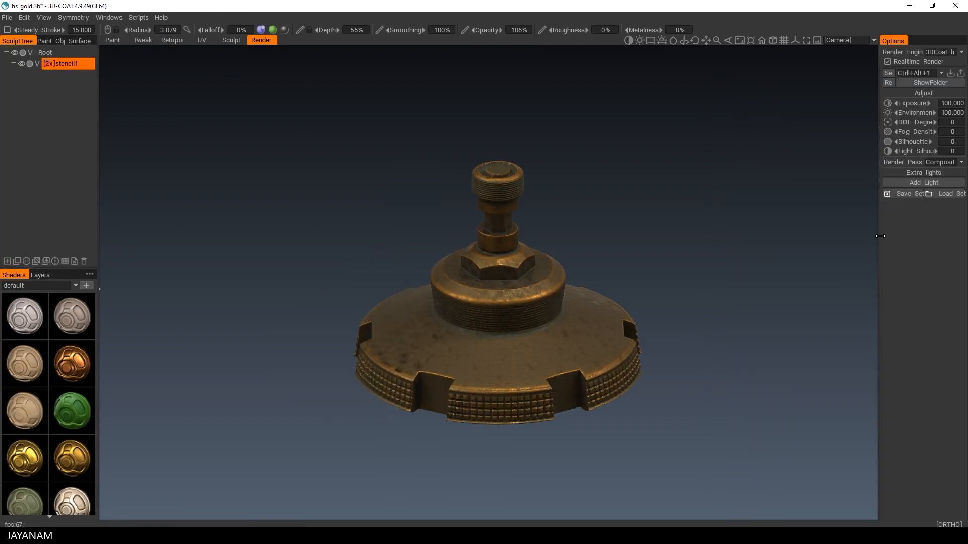
drag(879, 233, 841, 233)
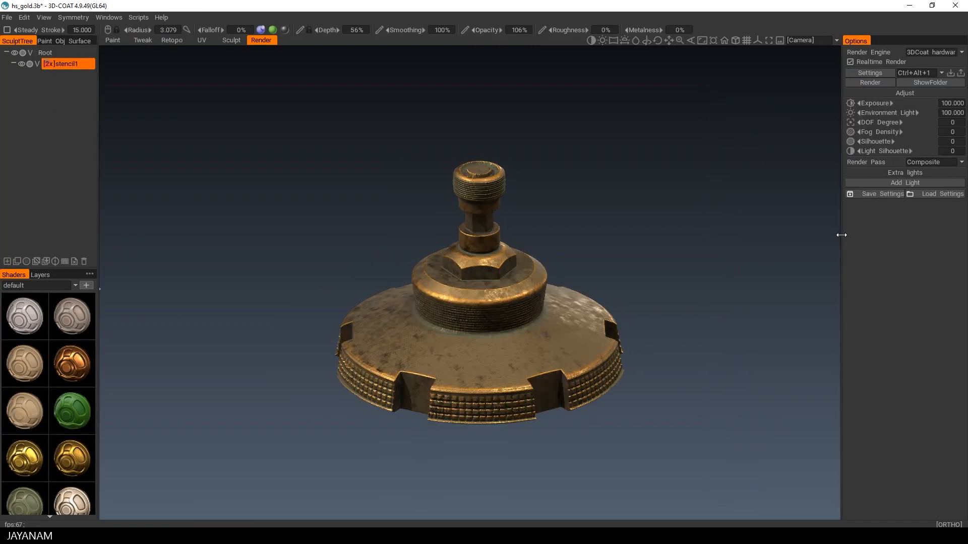
Step: Add an extra light with intensity 0.115, rotation angle 103 and light height 36.900
click(893, 183)
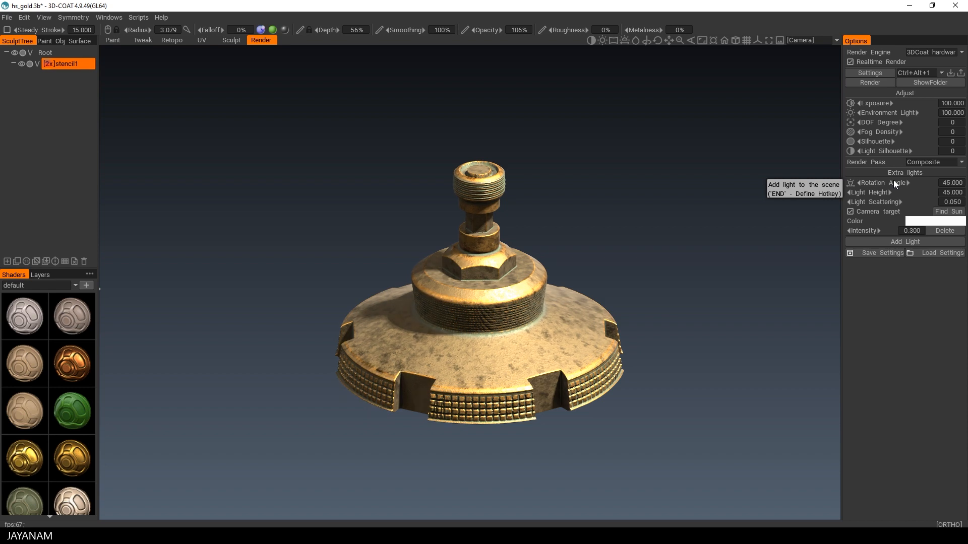
drag(859, 230, 838, 232)
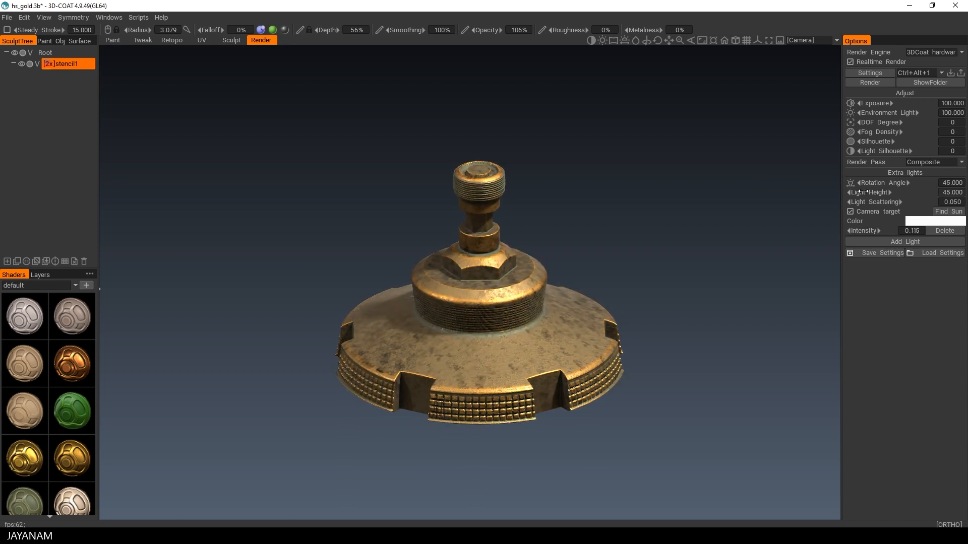
drag(857, 193, 827, 239)
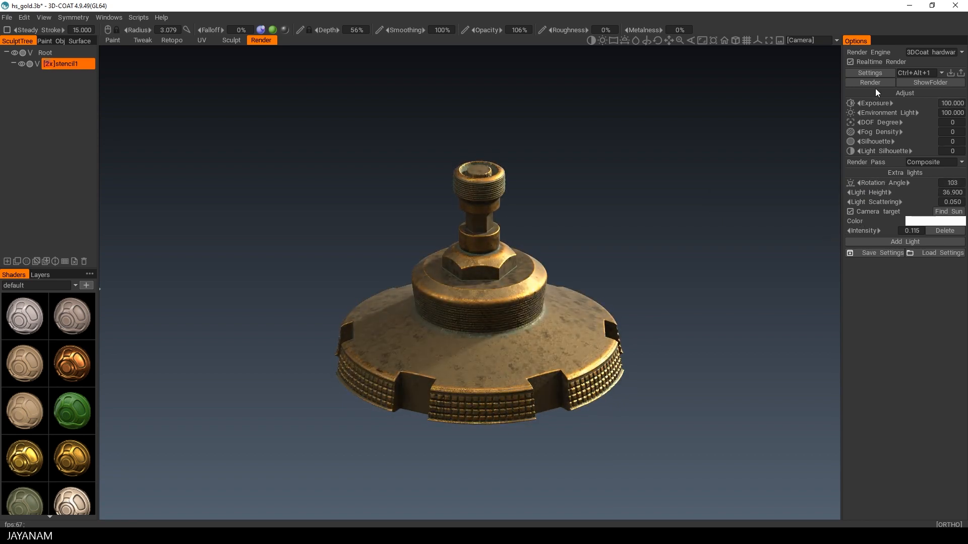